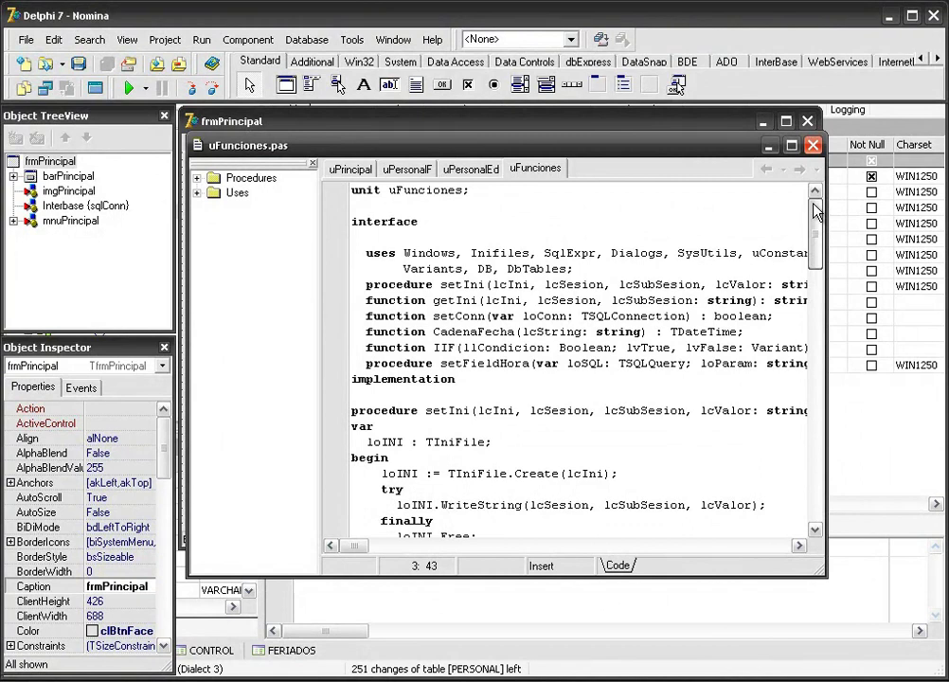
Make the then branch of the IIF function in uFunciones return the lvTrue parameter.
{"action": "left_click_drag", "start_coordinate": [817, 212], "coordinate": [824, 364]}
{"action": "left_click", "coordinate": [505, 413]}
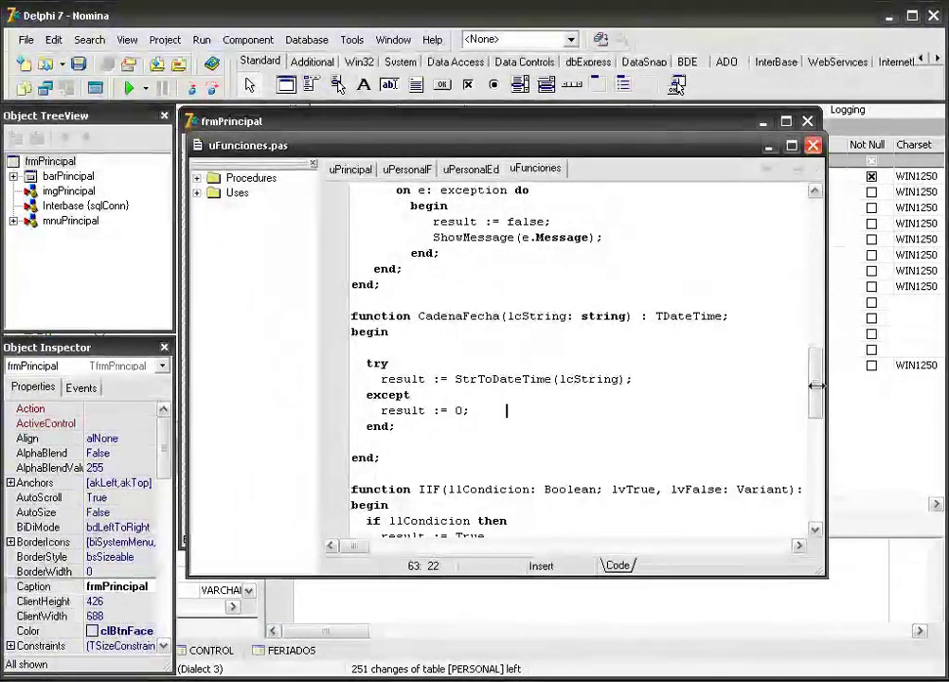
{"action": "mouse_move", "coordinate": [816, 377]}
{"action": "left_mouse_down"}
{"action": "mouse_move", "coordinate": [818, 403]}
{"action": "mouse_move", "coordinate": [812, 394]}
{"action": "left_mouse_up"}
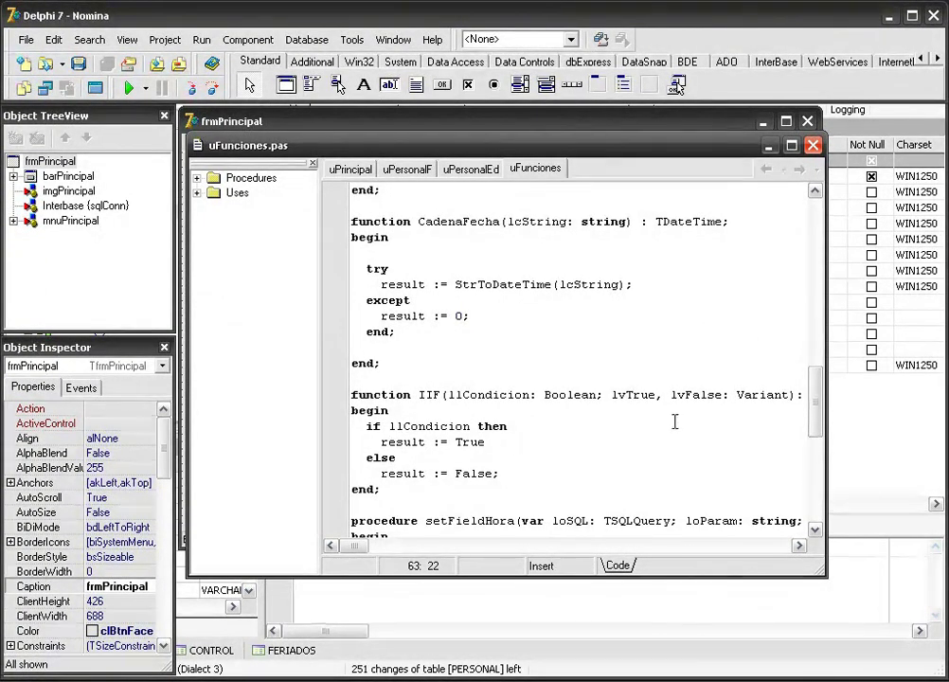
{"action": "left_click_drag", "start_coordinate": [613, 394], "coordinate": [655, 395]}
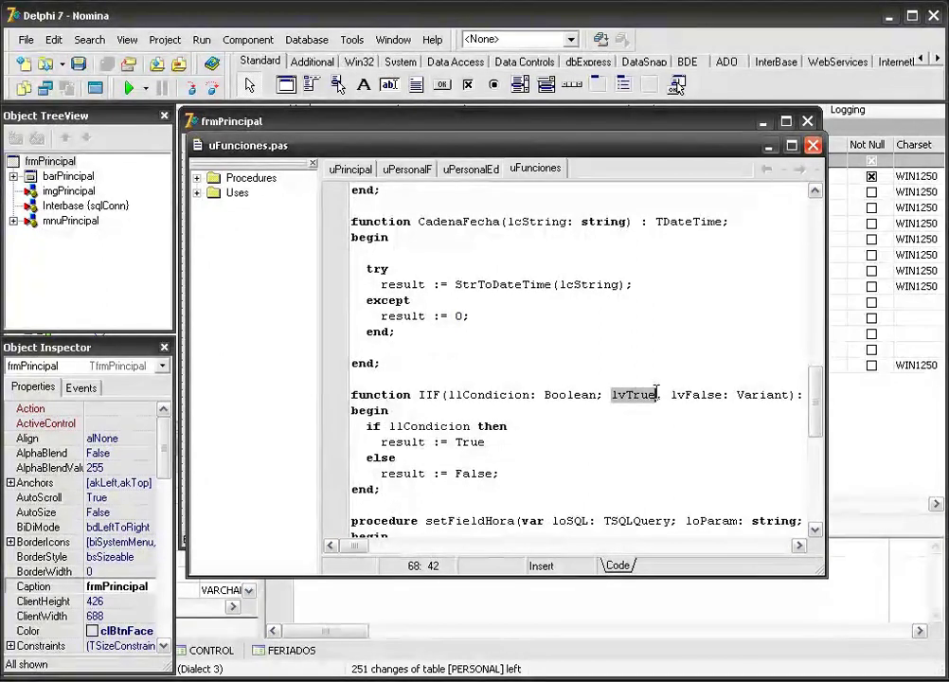
{"action": "right_click", "coordinate": [643, 405]}
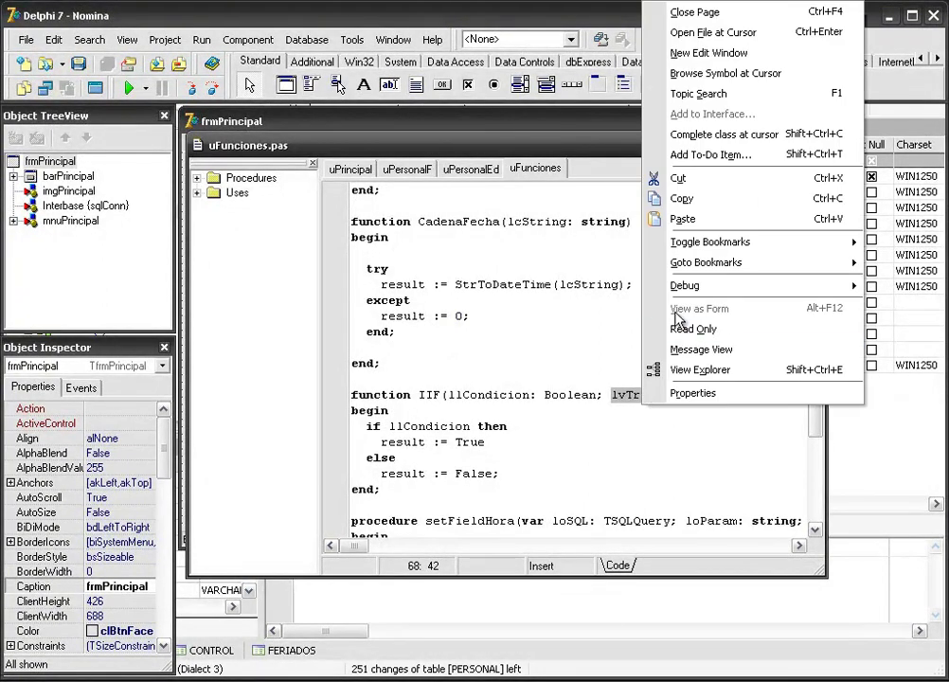
{"action": "left_click", "coordinate": [683, 199]}
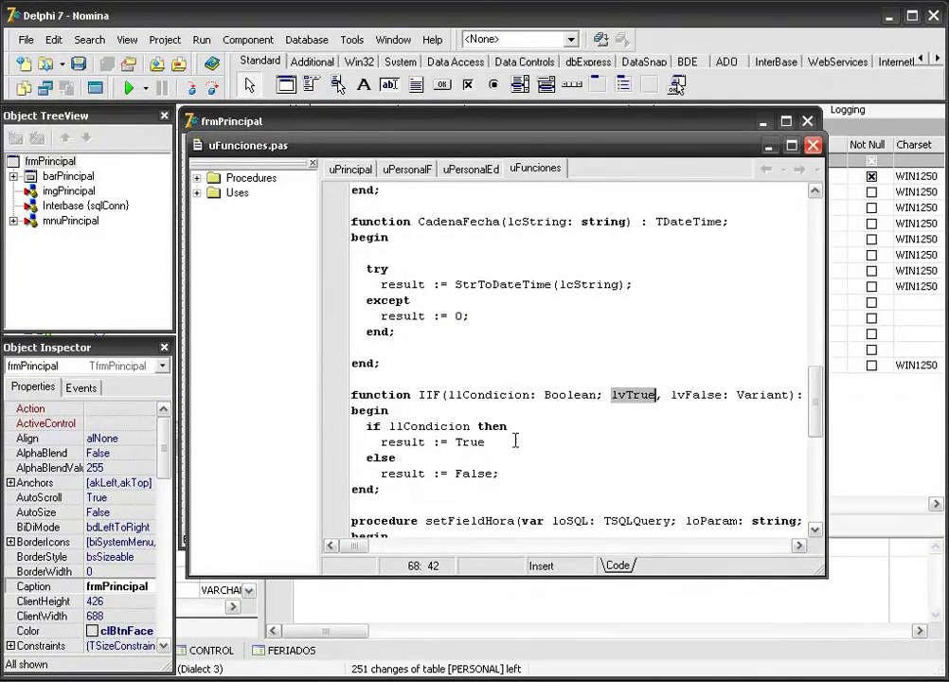
{"action": "left_click", "coordinate": [455, 441]}
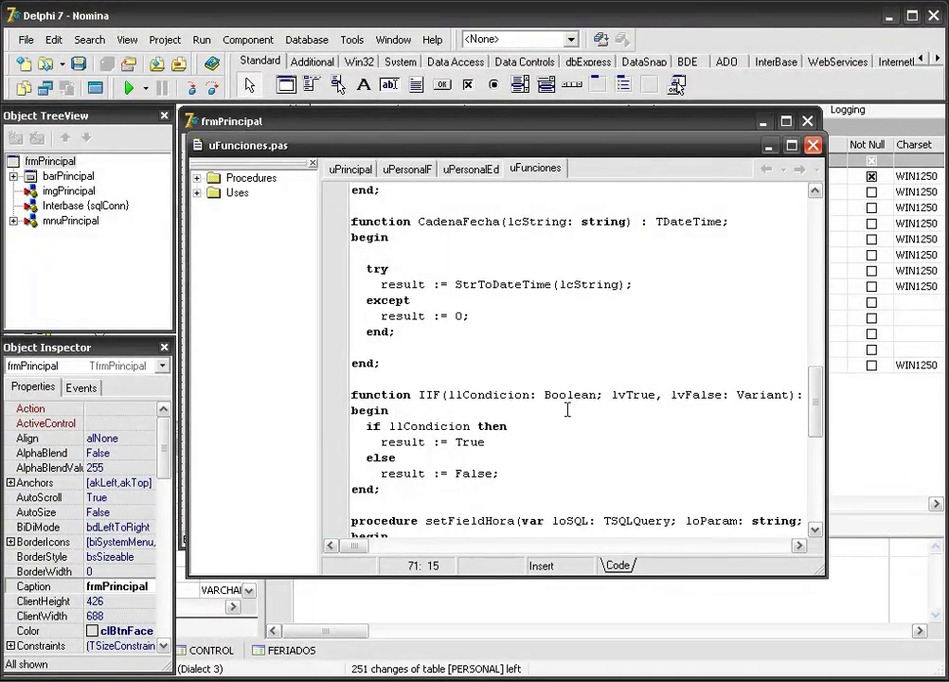
{"action": "key", "text": "ctrl+v"}
{"action": "key", "text": "Delete"}
{"action": "key", "text": "Delete"}
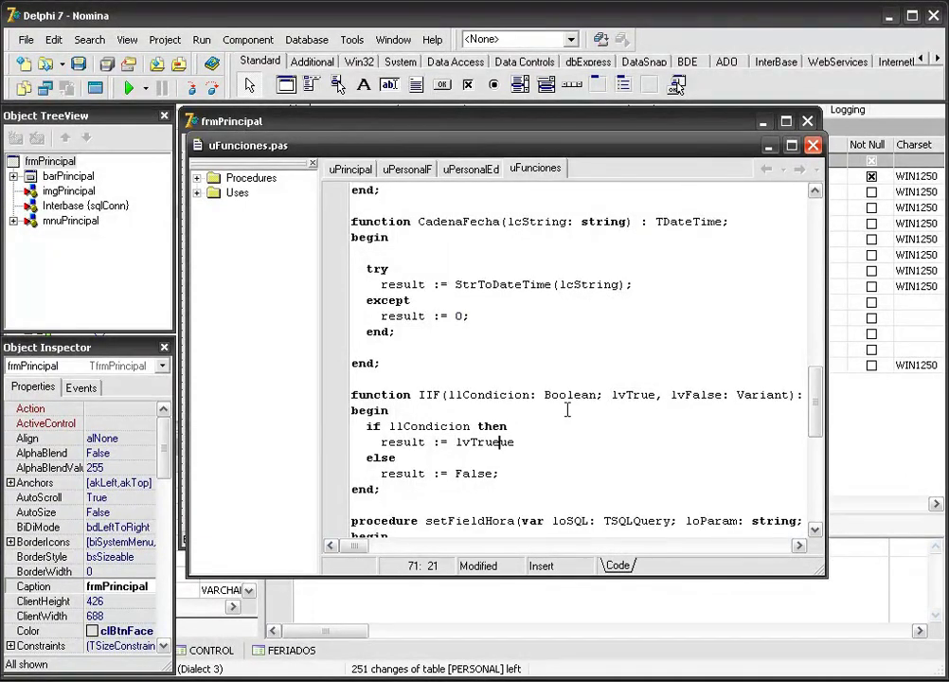
Make the else branch of the IIF function return lvFalse and save the unit.
{"action": "key", "text": "Down"}
{"action": "key", "text": "Down"}
{"action": "key", "text": "Left"}
{"action": "key", "text": "Left"}
{"action": "key", "text": "Left"}
{"action": "key", "text": "Left"}
{"action": "key", "text": "Left"}
{"action": "type", "text": "lv"}
{"action": "key", "text": "ctrl+s"}
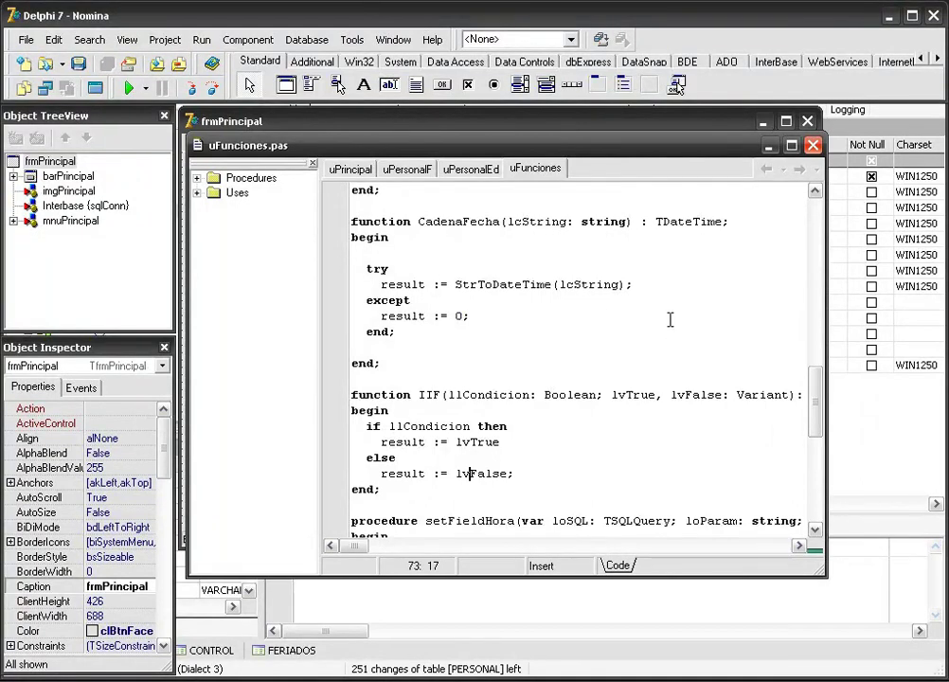
Run the Nomina project and open the personnel maintenance register in the attendance control system.
{"action": "left_click", "coordinate": [469, 181]}
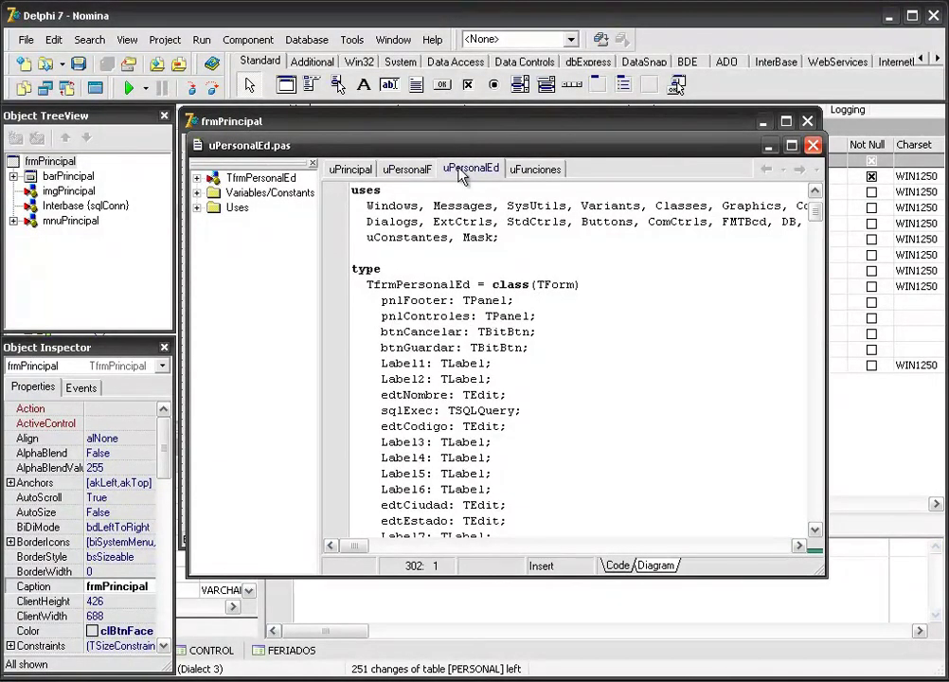
{"action": "left_click", "coordinate": [130, 89]}
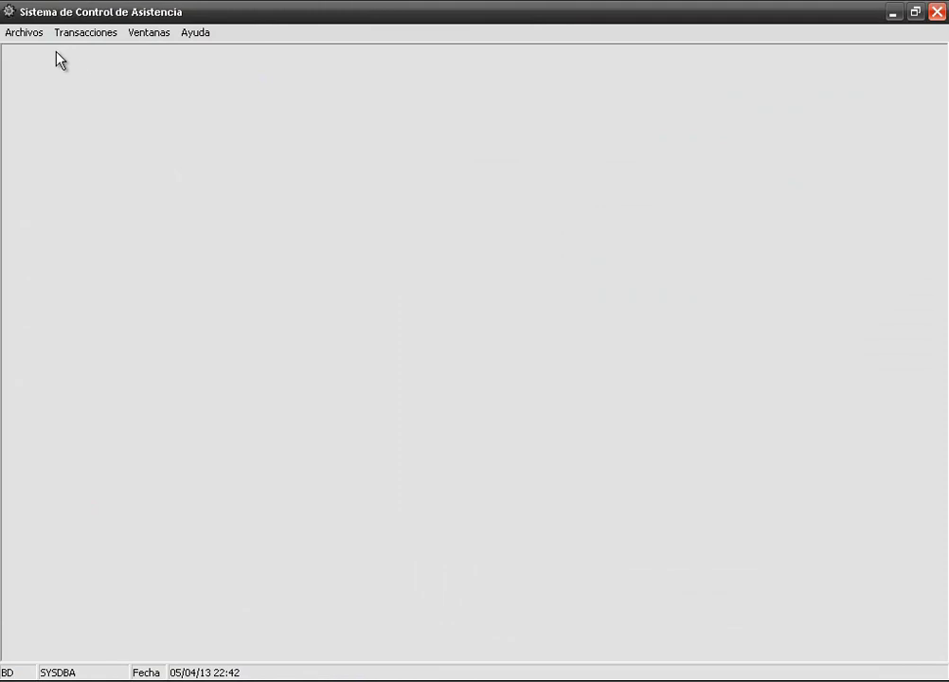
{"action": "left_click", "coordinate": [21, 33]}
{"action": "mouse_move", "coordinate": [56, 54]}
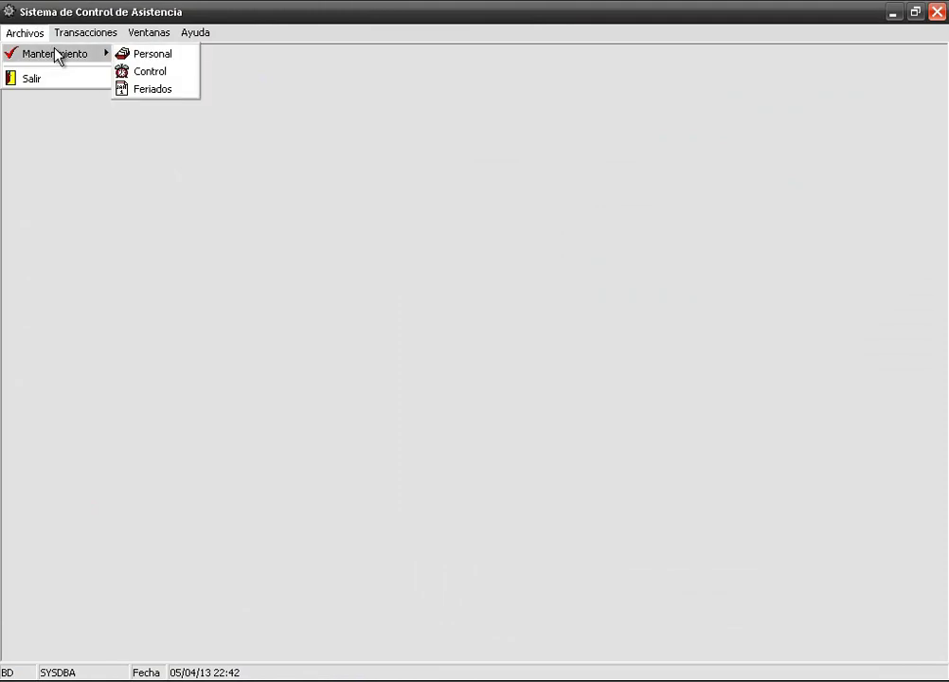
{"action": "left_click", "coordinate": [158, 55]}
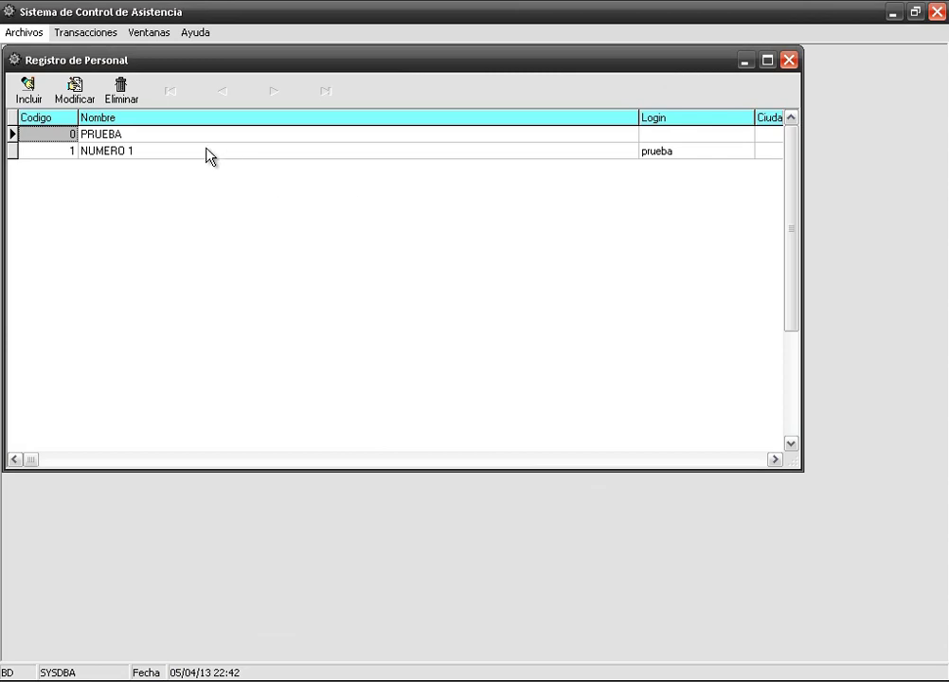
Open the personnel record NUMERO 1 for modification and mark it as administrator.
{"action": "left_click", "coordinate": [211, 154]}
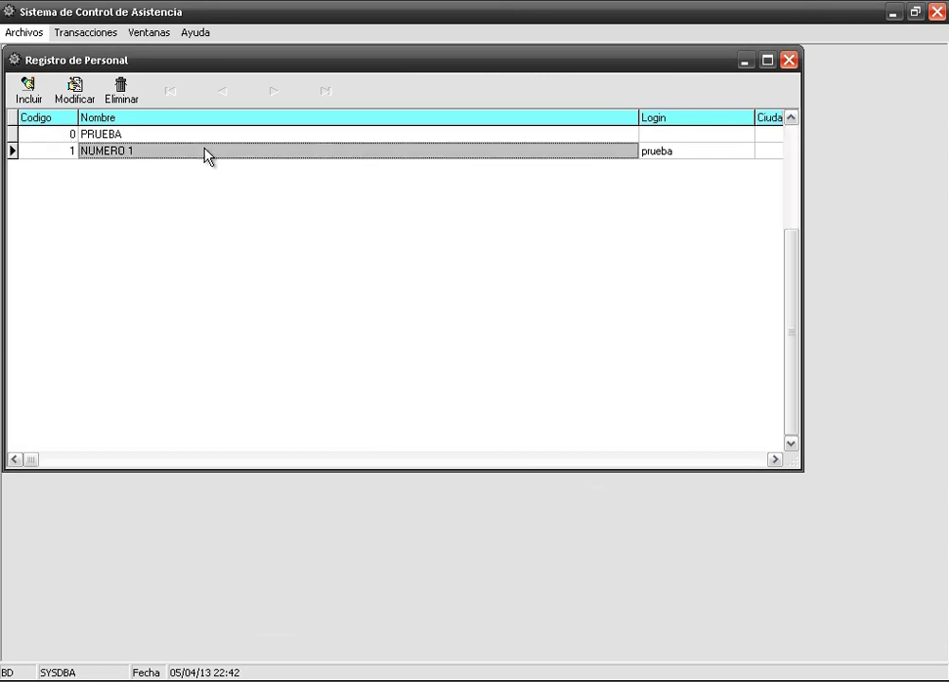
{"action": "left_click", "coordinate": [78, 97]}
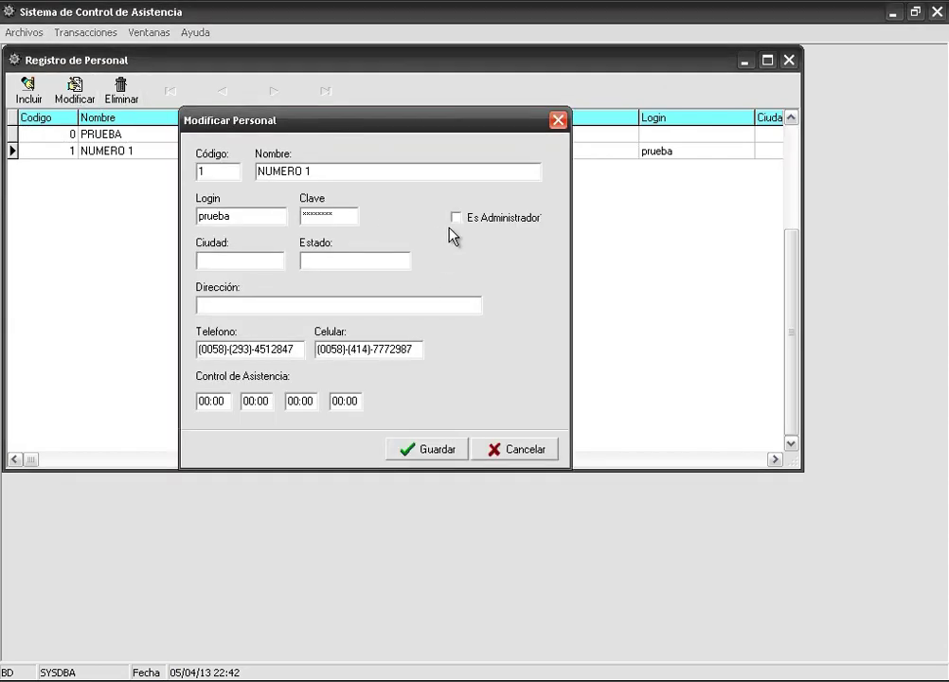
{"action": "left_click", "coordinate": [456, 218]}
Fill in the record's city as CARACAS, its state as DTTO. CAPITAL and its address as CUALQUIERA.
{"action": "left_click", "coordinate": [257, 259]}
{"action": "type", "text": "CYNA"}
{"action": "type", "text": "CA"}
{"action": "key", "text": "BackSpace"}
{"action": "key", "text": "BackSpace"}
{"action": "key", "text": "BackSpace"}
{"action": "type", "text": "RACAS"}
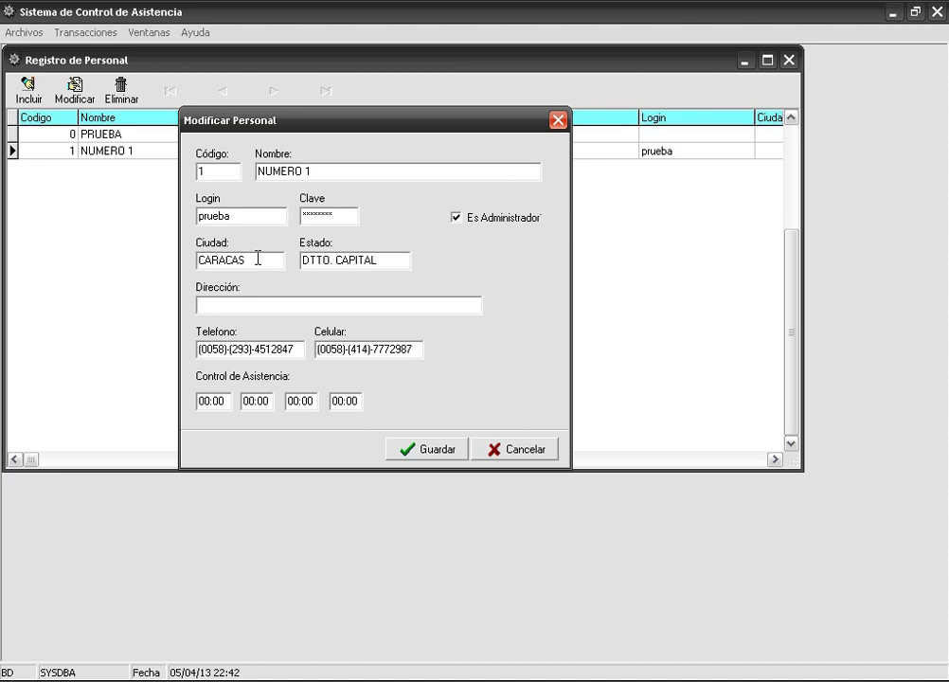
{"action": "type", "text": "CUALQUIERA"}
Set the four attendance control times to 08:00, 12:00, 02:00 and 06:00 and save the record.
{"action": "key", "text": "Tab"}
{"action": "key", "text": "Tab"}
{"action": "key", "text": "Tab"}
{"action": "key", "text": "Tab"}
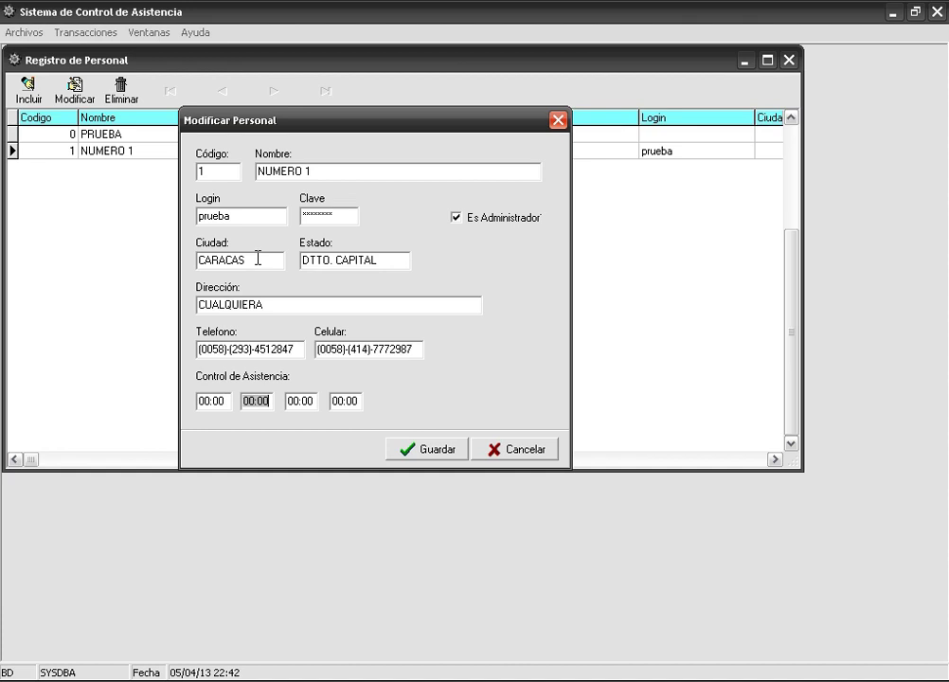
{"action": "left_click", "coordinate": [199, 401]}
{"action": "type", "text": "08"}
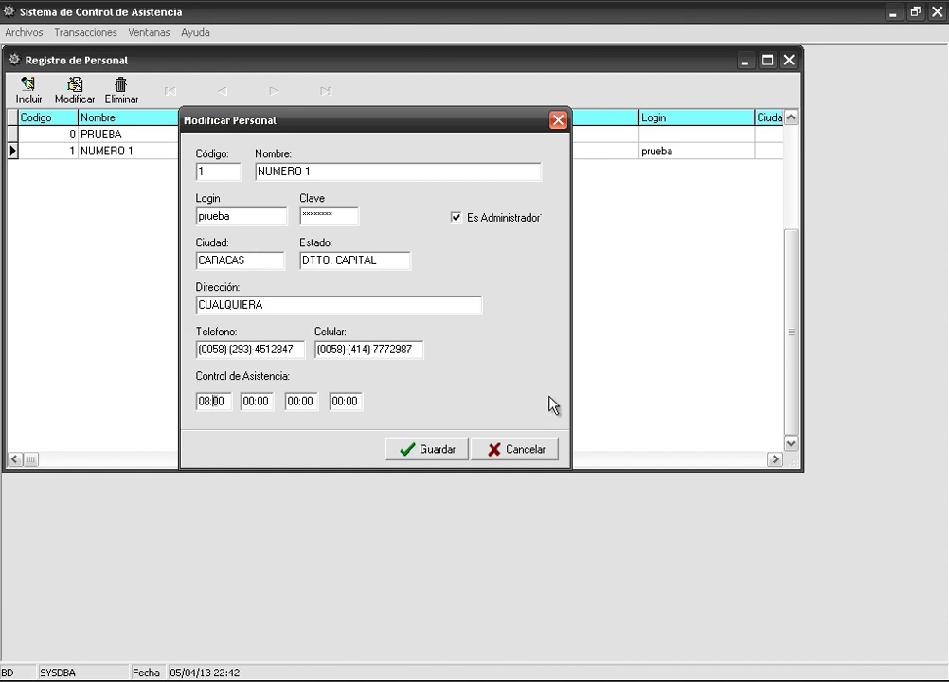
{"action": "key", "text": "Tab"}
{"action": "key", "text": "Tab"}
{"action": "left_click", "coordinate": [242, 401]}
{"action": "type", "text": "12"}
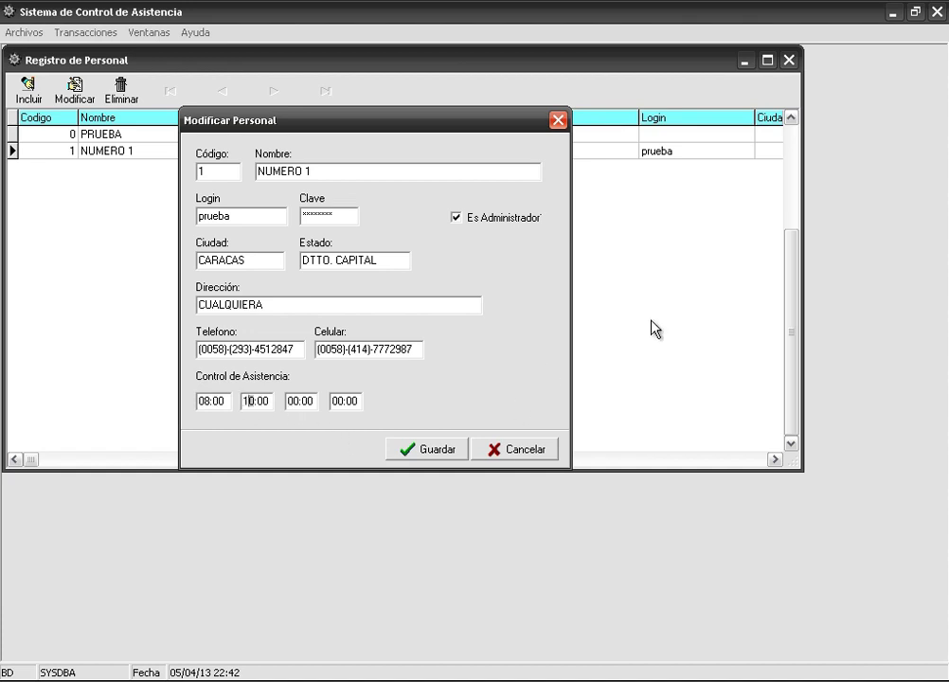
{"action": "key", "text": "Tab"}
{"action": "type", "text": "02"}
{"action": "key", "text": "Tab"}
{"action": "type", "text": "06"}
{"action": "left_click", "coordinate": [447, 459]}
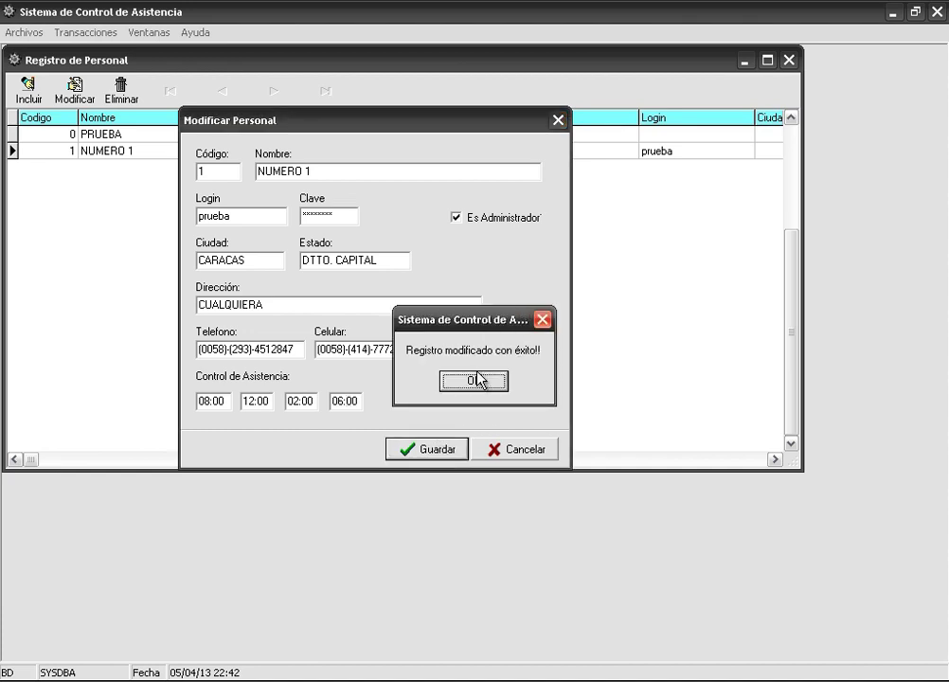
{"action": "left_click", "coordinate": [479, 380]}
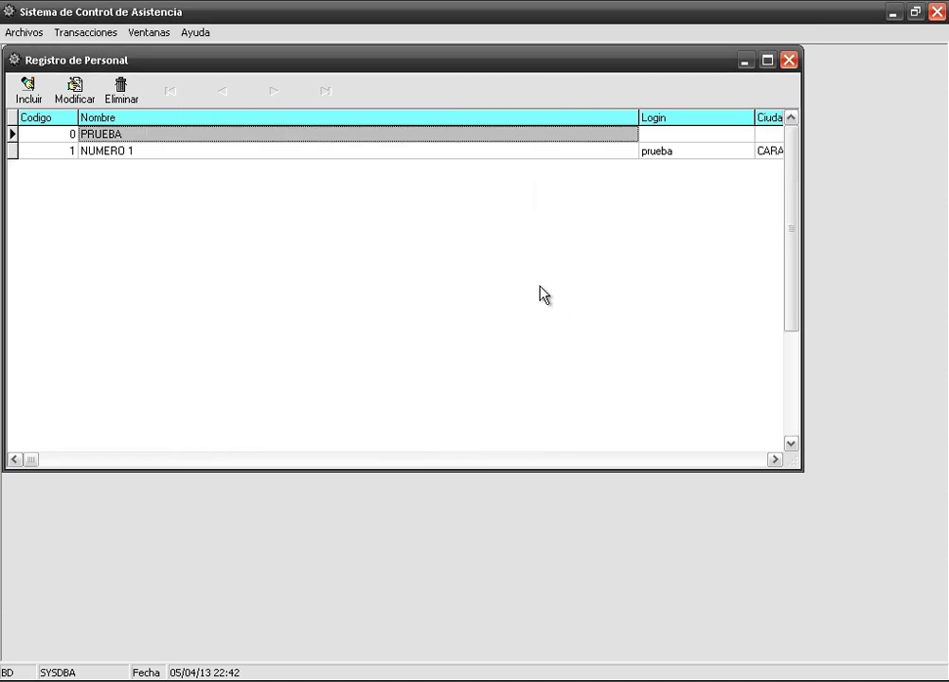
Review the saved NUMERO 1 values across the register's columns, from the city through to the administrator flag.
{"action": "left_click", "coordinate": [90, 460]}
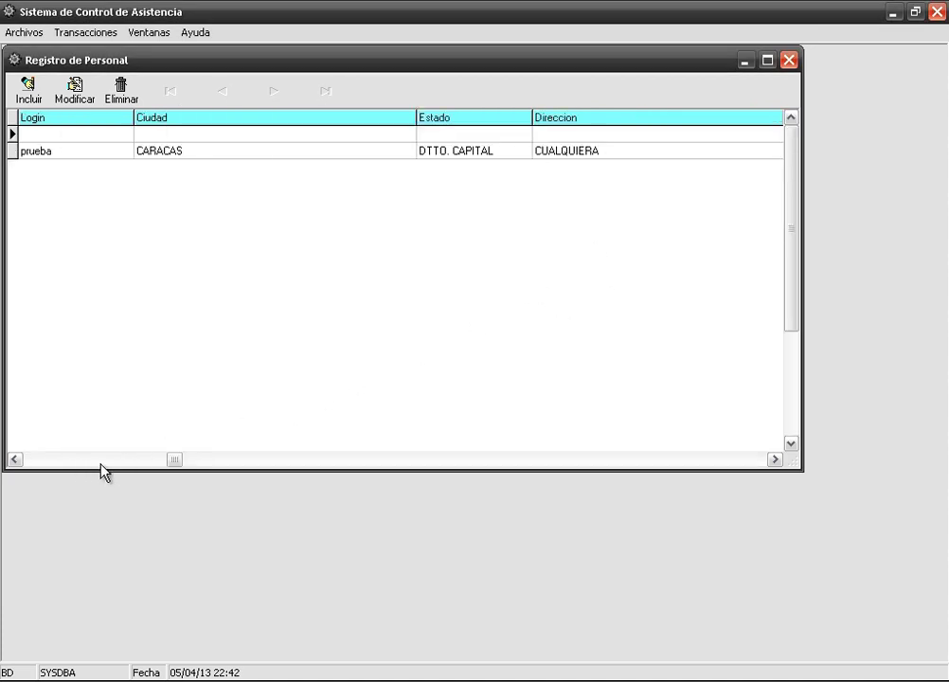
{"action": "left_click", "coordinate": [207, 462]}
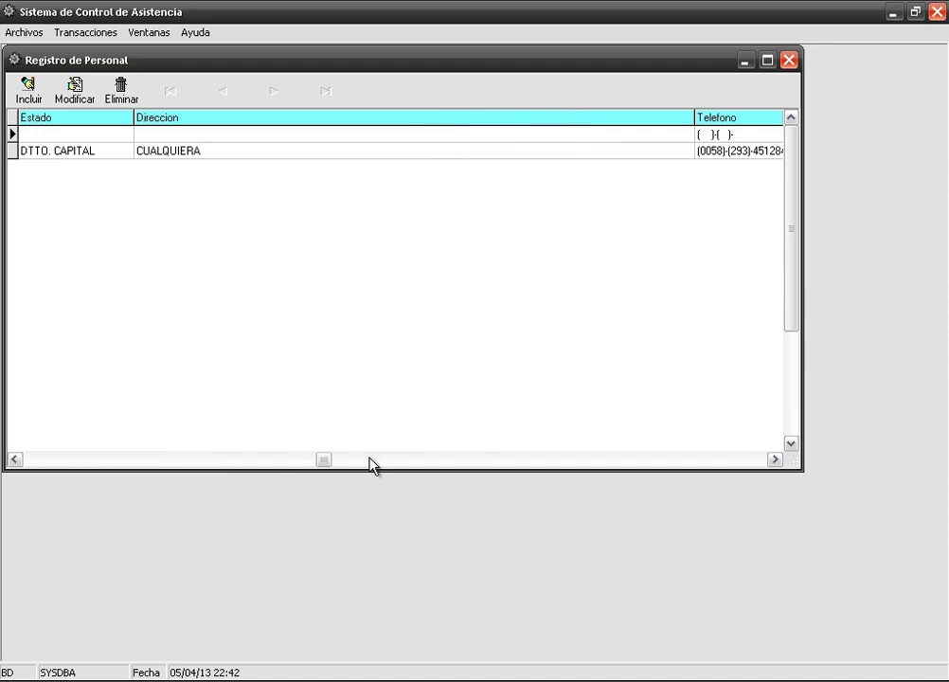
{"action": "left_click", "coordinate": [371, 461]}
{"action": "left_click", "coordinate": [489, 460]}
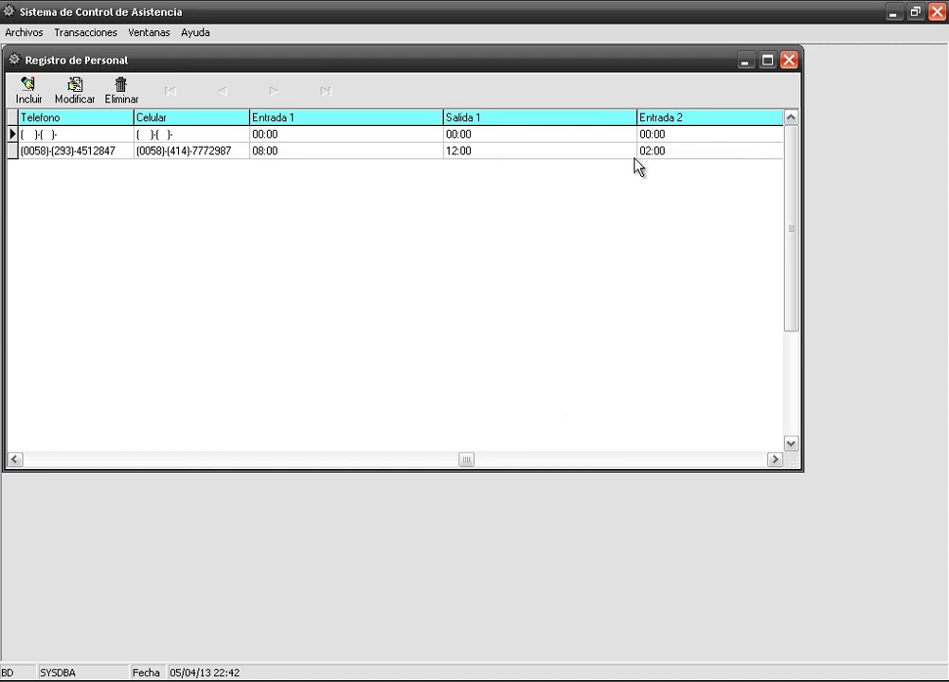
{"action": "left_click", "coordinate": [488, 459]}
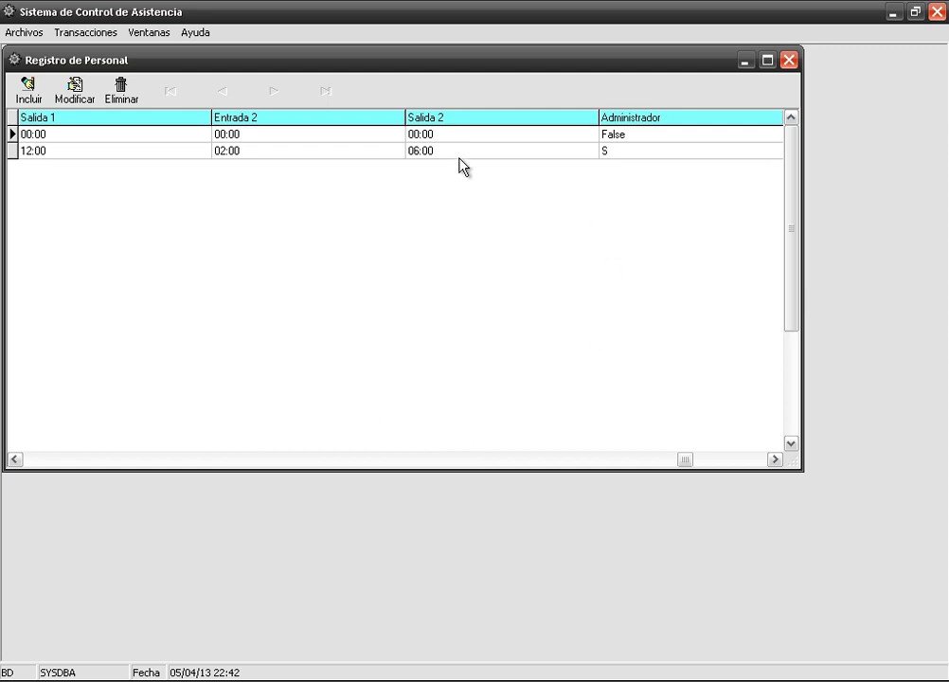
Reopen the NUMERO 1 record for modification, clear its administrator option and save it.
{"action": "left_click", "coordinate": [298, 151]}
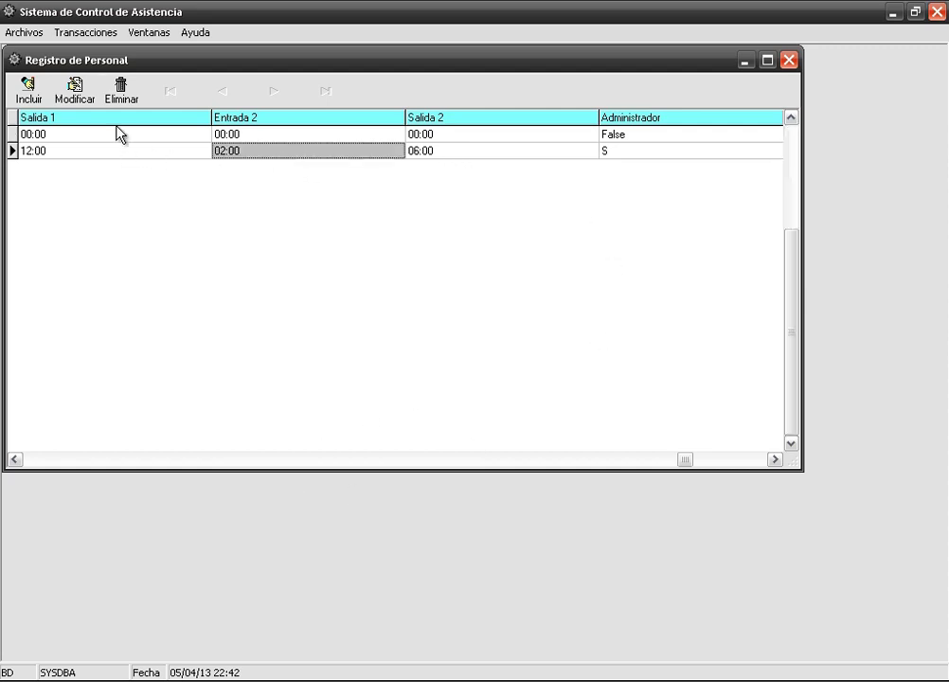
{"action": "left_click", "coordinate": [75, 95]}
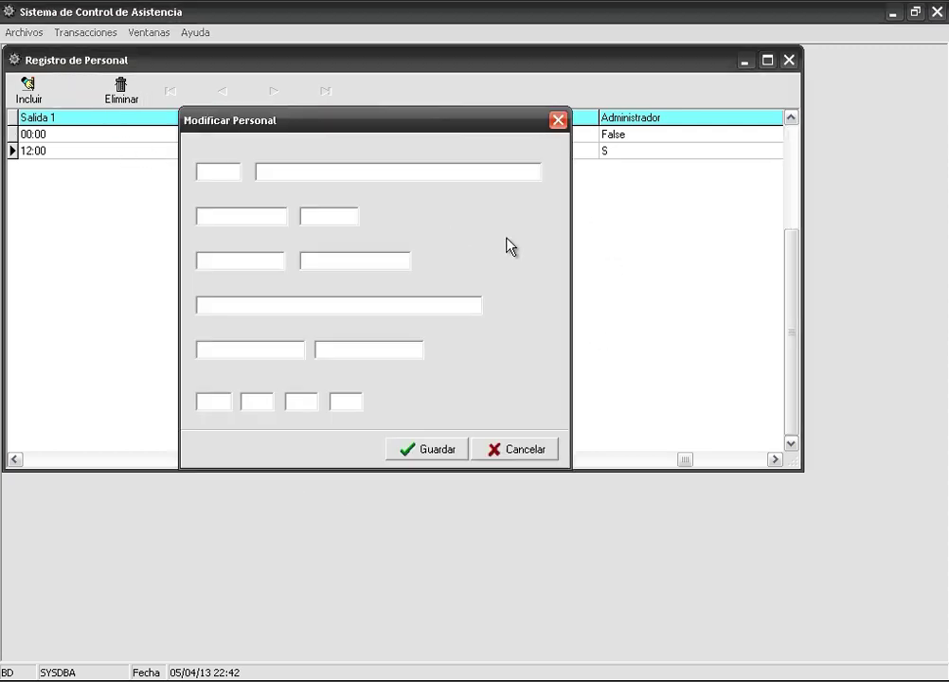
{"action": "left_click", "coordinate": [464, 219]}
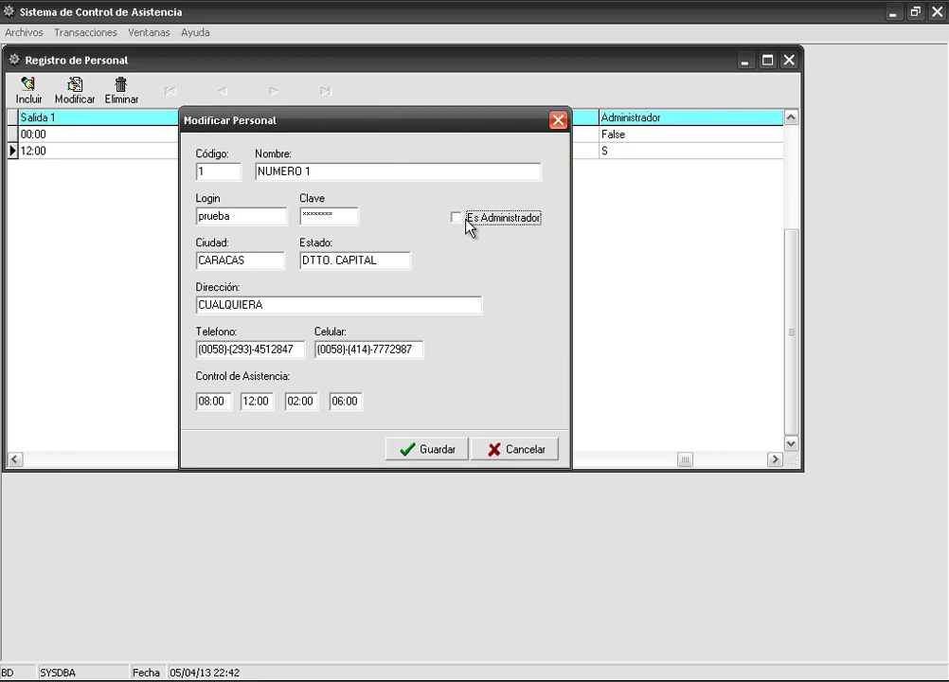
{"action": "left_click", "coordinate": [435, 451]}
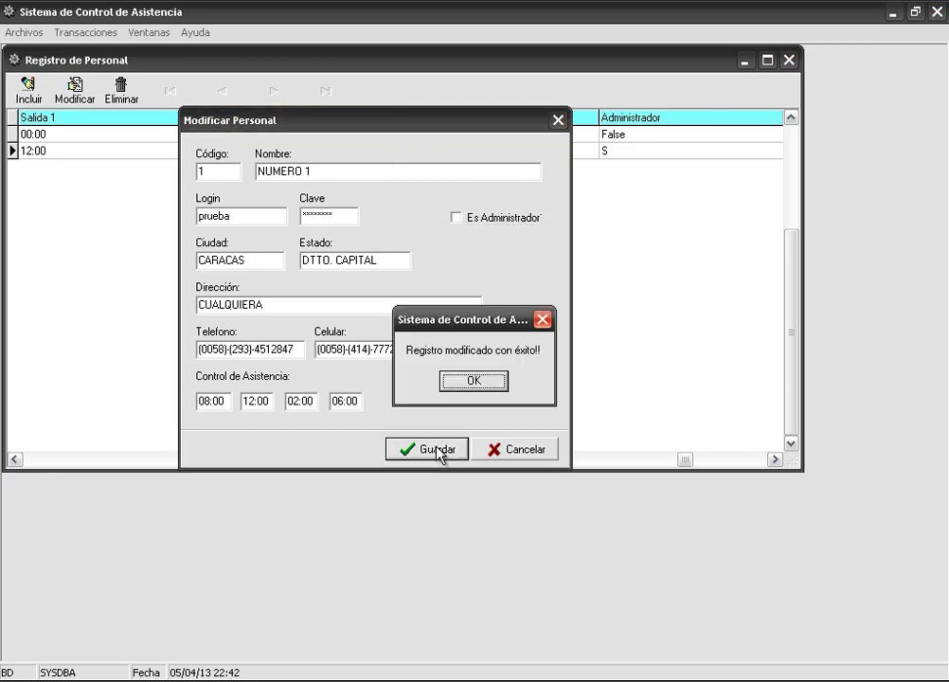
{"action": "left_click", "coordinate": [473, 382]}
Check the administrator flag of NUMERO 1 in the register's last column and close the personnel register.
{"action": "left_click", "coordinate": [775, 460]}
{"action": "left_click", "coordinate": [775, 460]}
{"action": "left_click", "coordinate": [775, 460]}
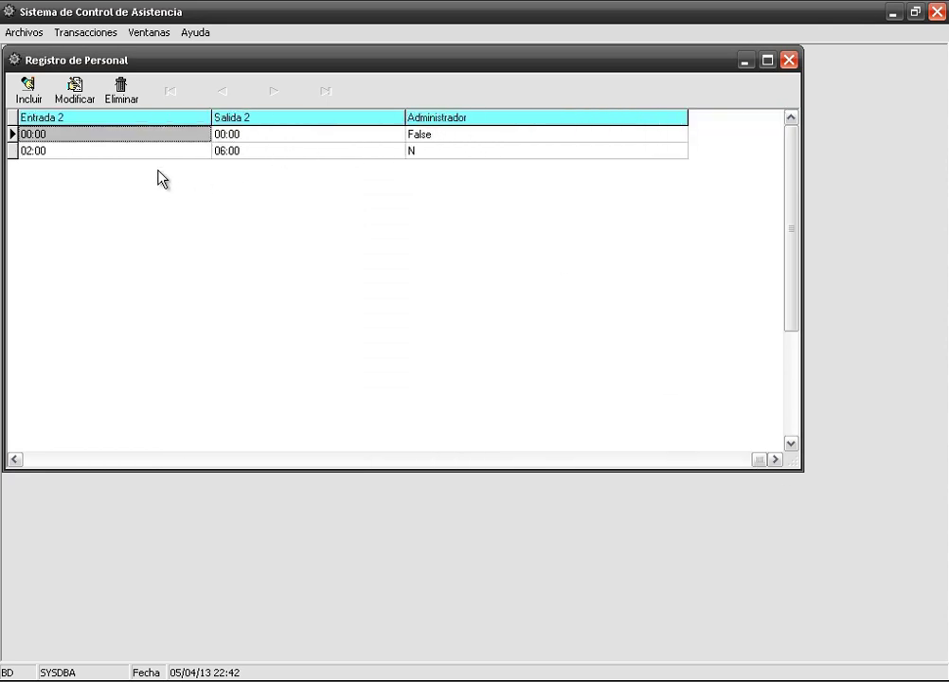
{"action": "left_click", "coordinate": [45, 459]}
{"action": "left_click", "coordinate": [41, 459]}
{"action": "left_click", "coordinate": [40, 459]}
{"action": "left_click", "coordinate": [39, 459]}
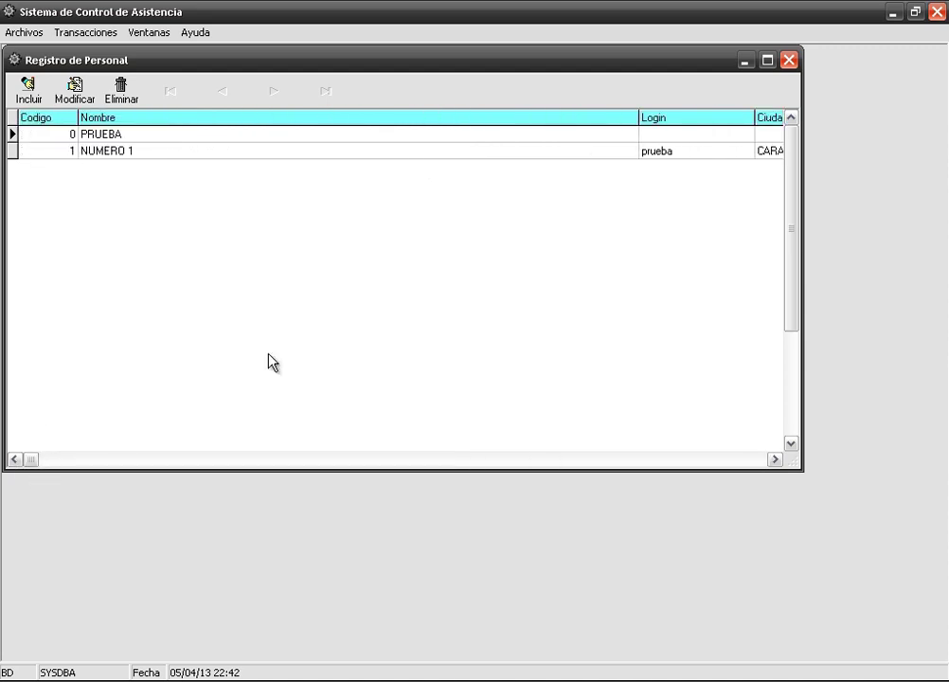
{"action": "left_click", "coordinate": [785, 63]}
{"action": "left_click", "coordinate": [5, 35]}
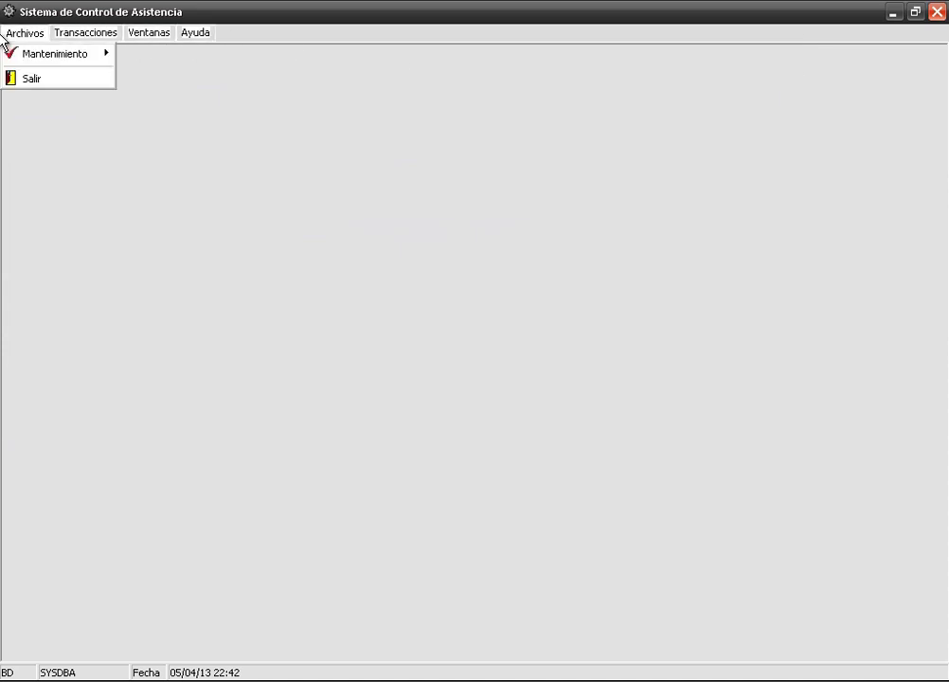
{"action": "mouse_move", "coordinate": [36, 55]}
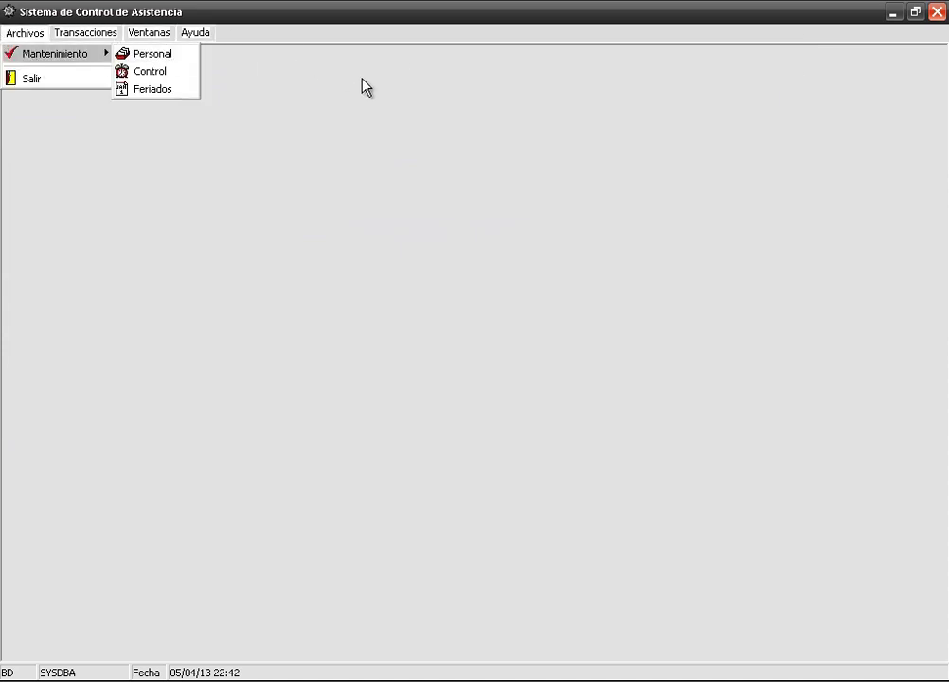
{"action": "left_click", "coordinate": [389, 119]}
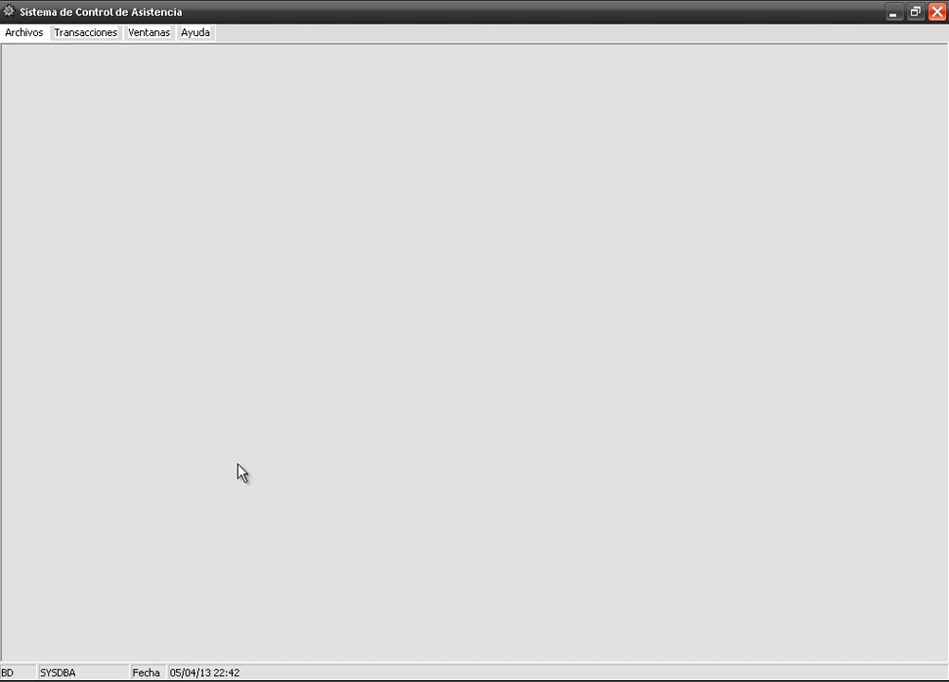
Switch to IBExpert and show the stored records of the PERSONAL table.
{"action": "key", "text": "alt+Tab"}
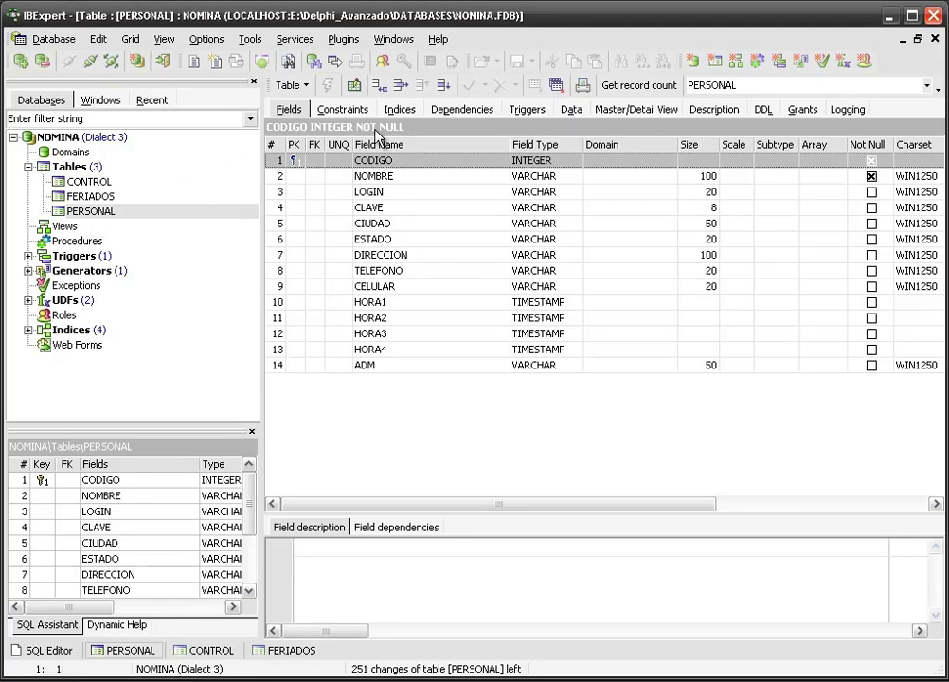
{"action": "left_click", "coordinate": [572, 109]}
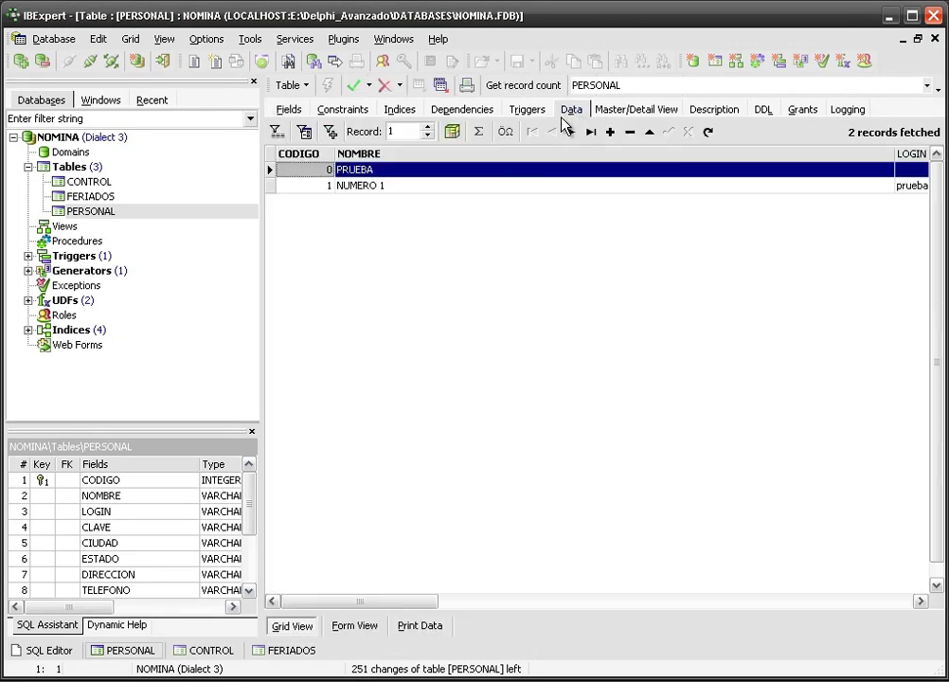
Check the stored NUMERO 1 values of the PERSONAL table through to the ADM column and show the table's field definitions.
{"action": "left_click", "coordinate": [487, 189]}
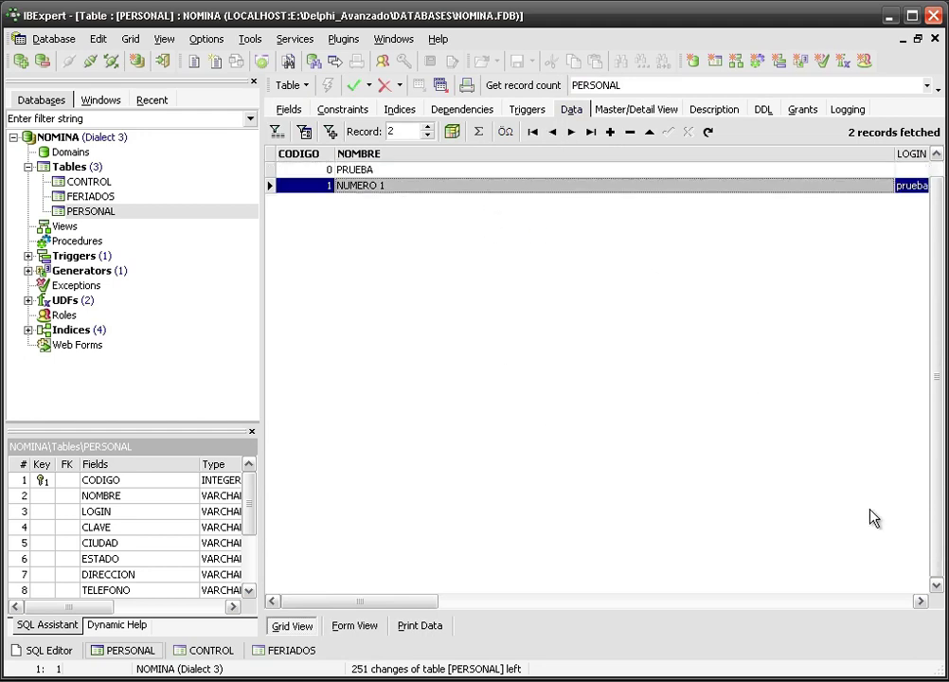
{"action": "left_click", "coordinate": [920, 600]}
{"action": "left_click", "coordinate": [920, 600]}
{"action": "left_click", "coordinate": [920, 601]}
{"action": "left_click", "coordinate": [921, 603]}
{"action": "left_click", "coordinate": [920, 603]}
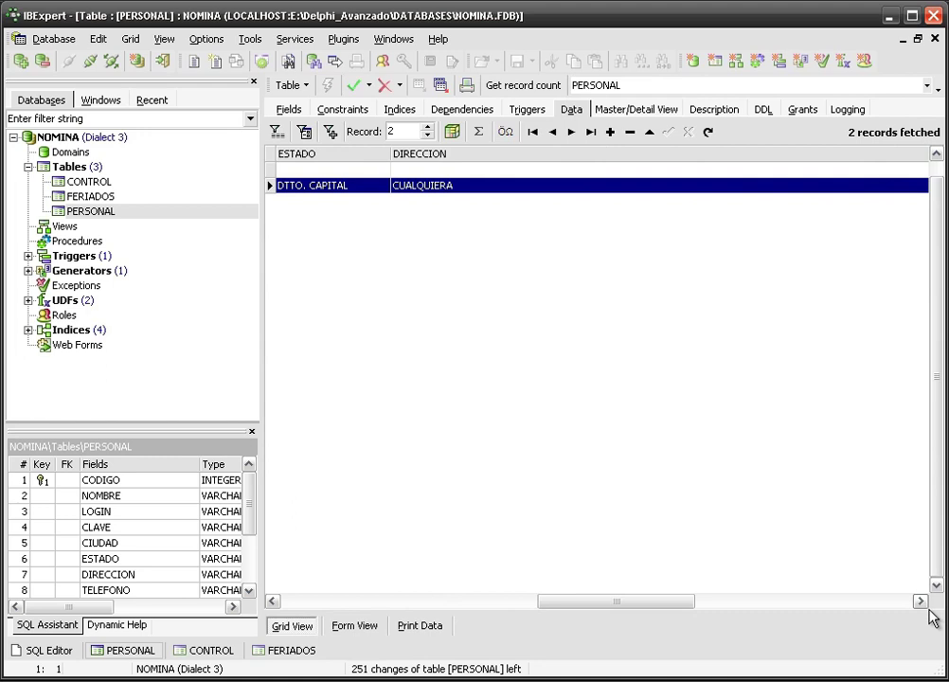
{"action": "left_click", "coordinate": [716, 603]}
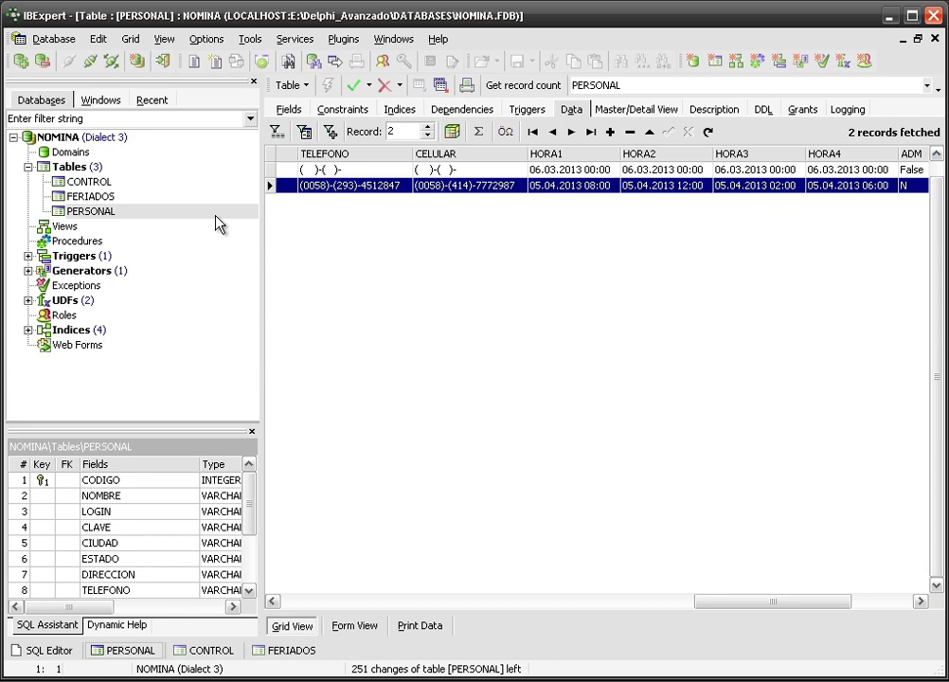
{"action": "left_click", "coordinate": [290, 111]}
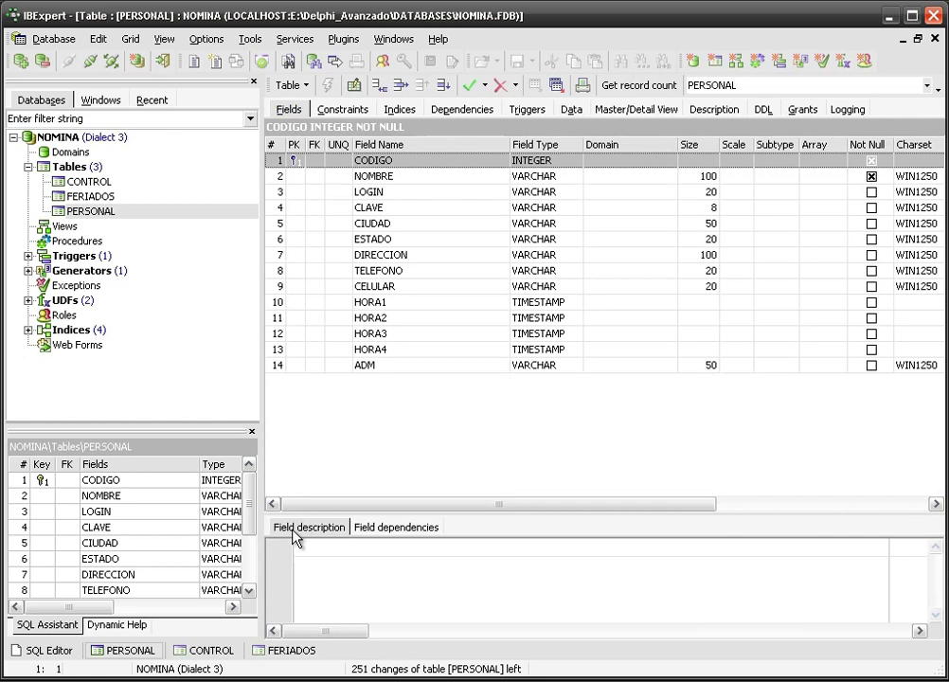
Switch to the running Sistema de Control de Asistencia, exit it and display the Transacciones entries of the frmPrincipal form in Delphi.
{"action": "key", "text": "alt+Tab"}
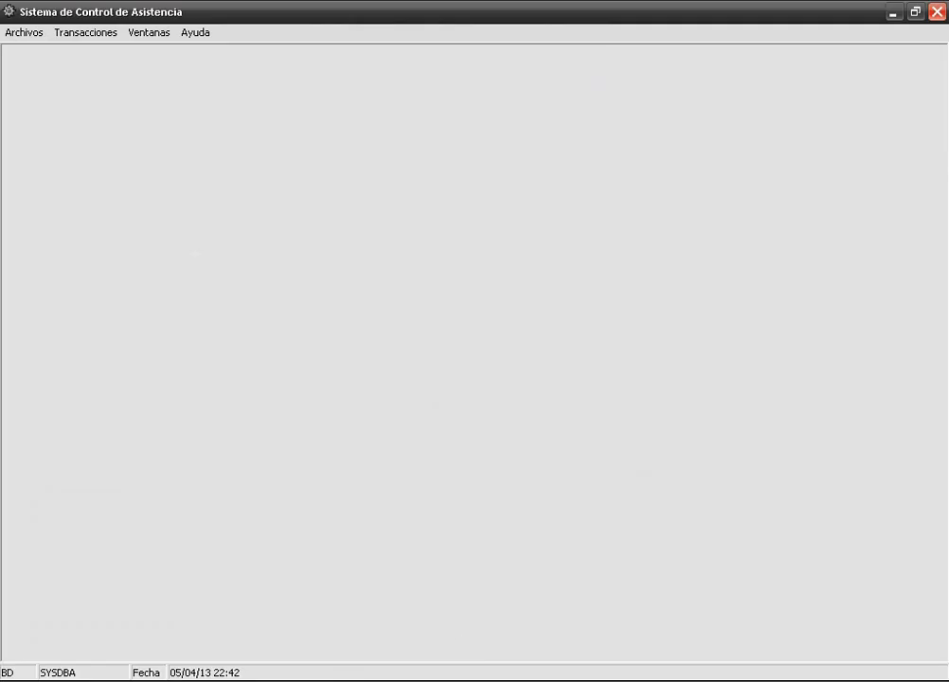
{"action": "left_click", "coordinate": [20, 34]}
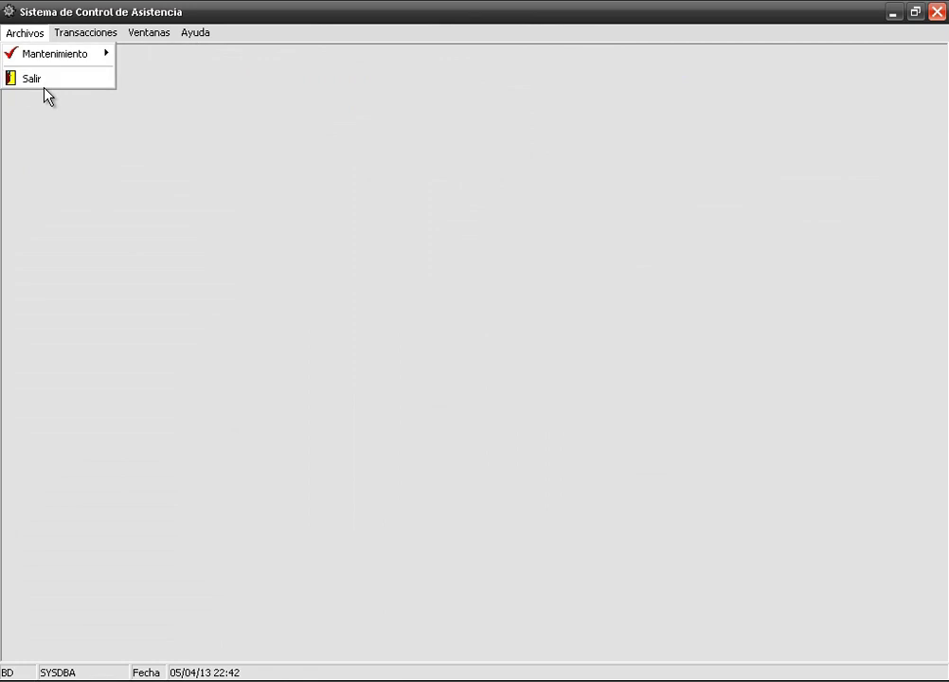
{"action": "left_click", "coordinate": [41, 83]}
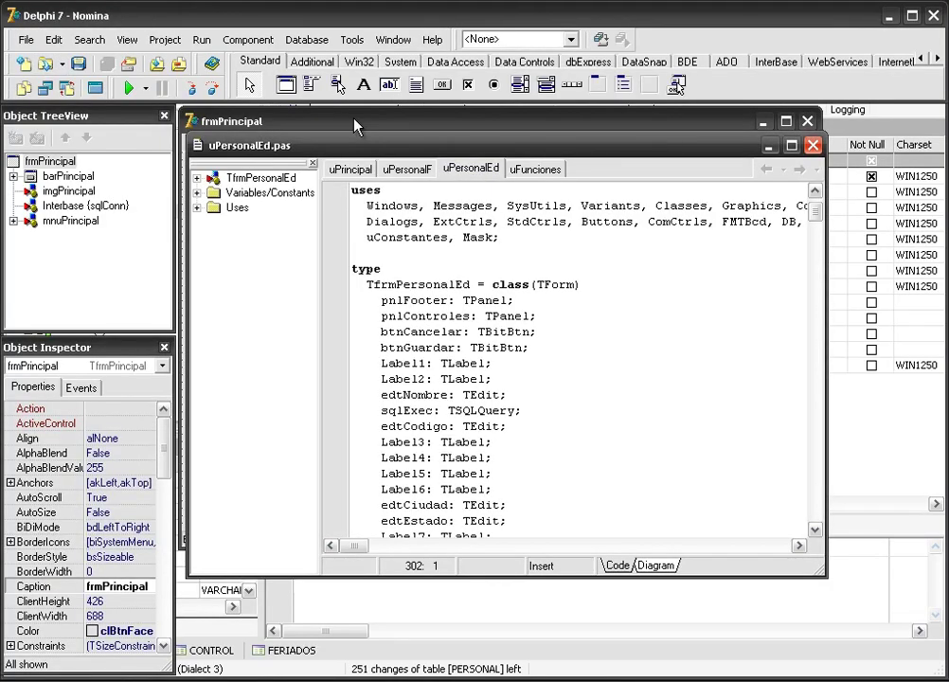
{"action": "left_click", "coordinate": [353, 124]}
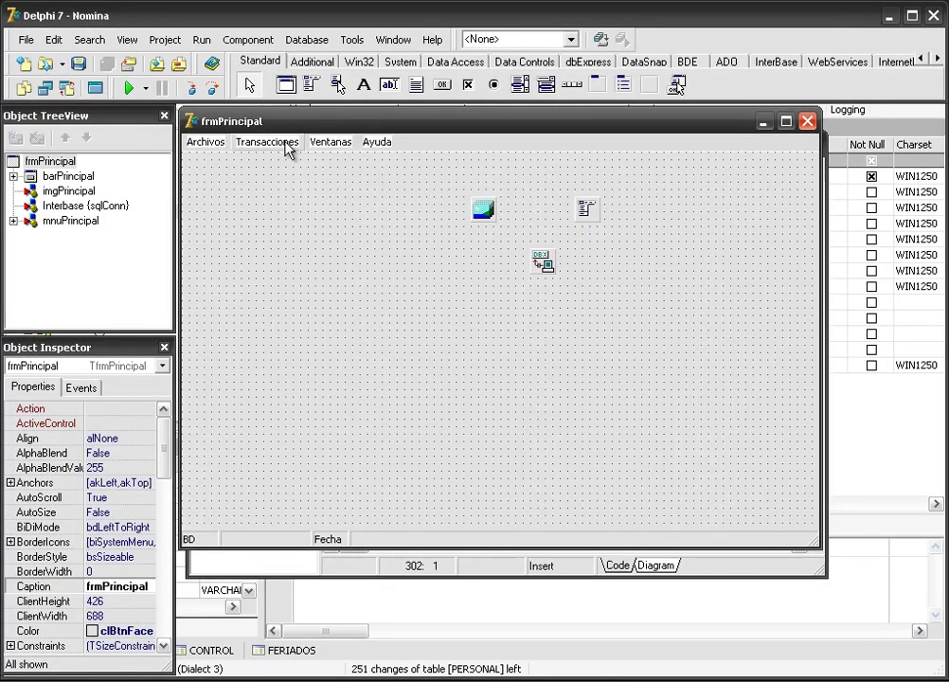
{"action": "left_click", "coordinate": [270, 143]}
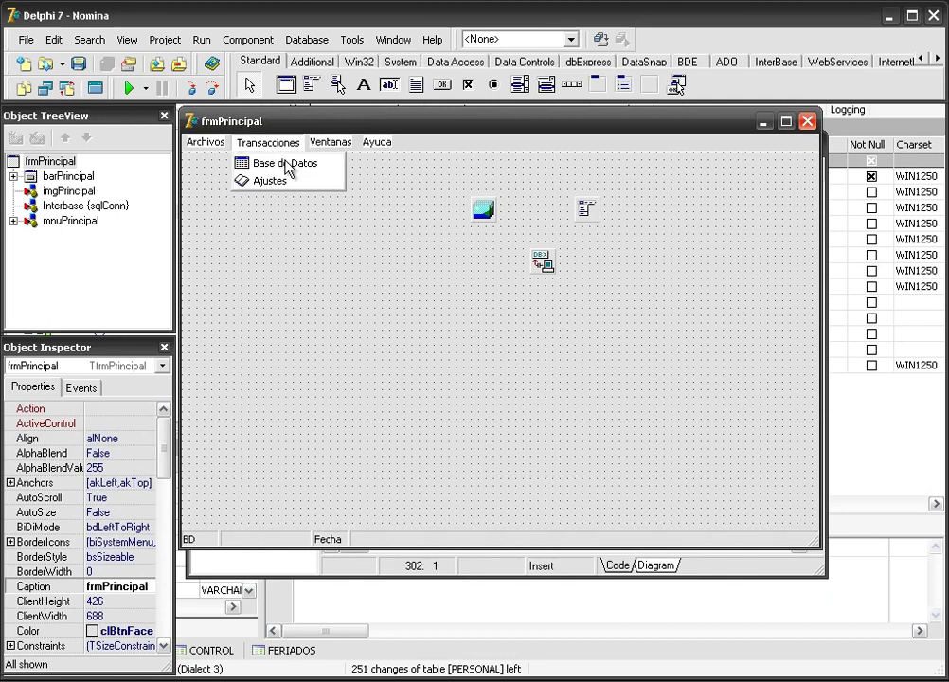
Switch to IBExpert, open the CONTROL table and review its fields and DDL script, including the primary and foreign keys.
{"action": "left_click", "coordinate": [201, 617]}
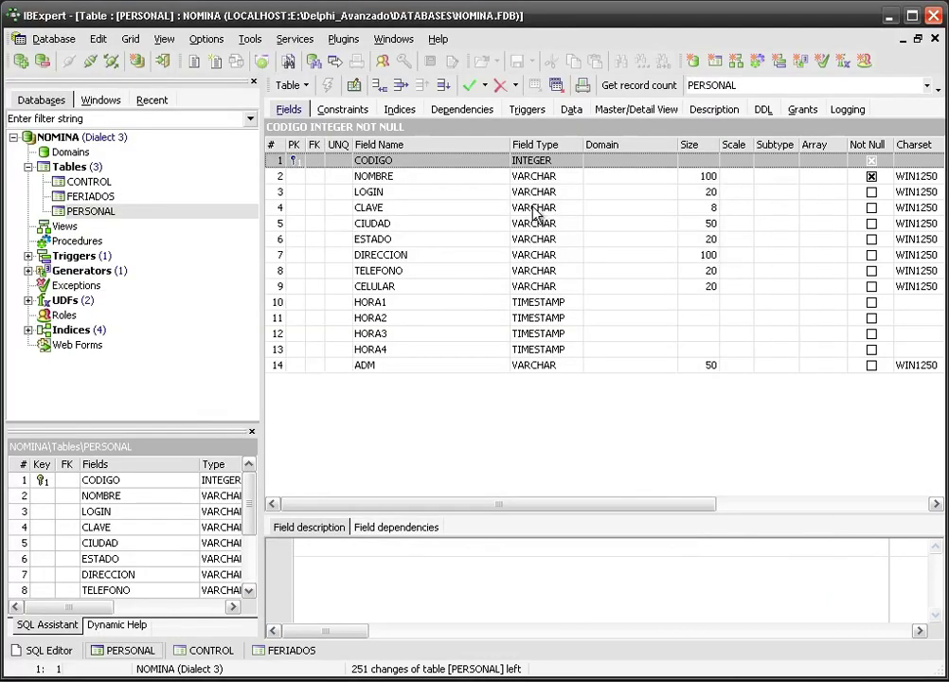
{"action": "left_click", "coordinate": [80, 184]}
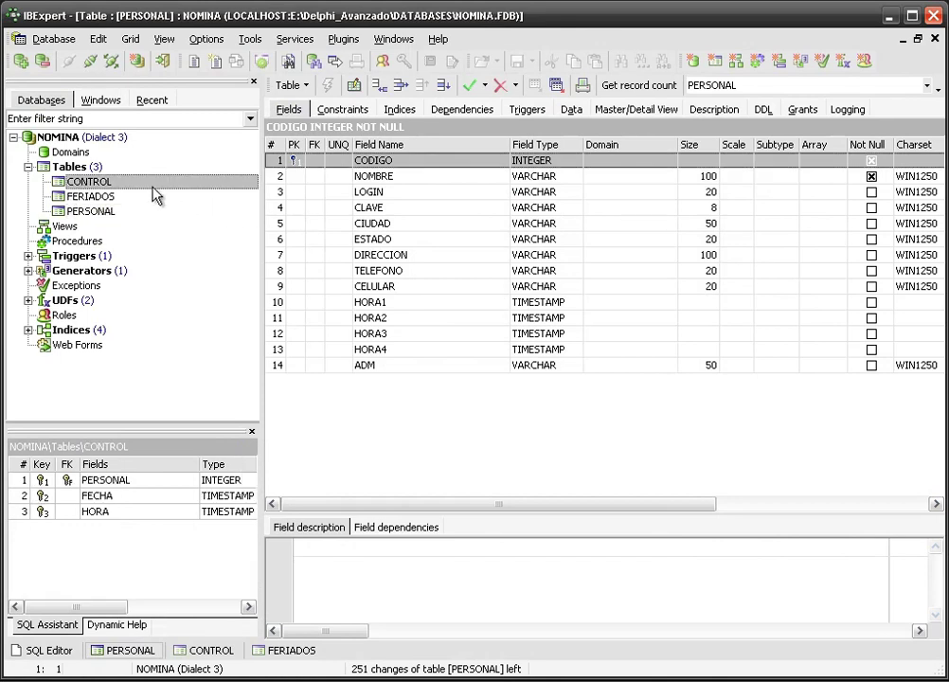
{"action": "double_click", "coordinate": [83, 187]}
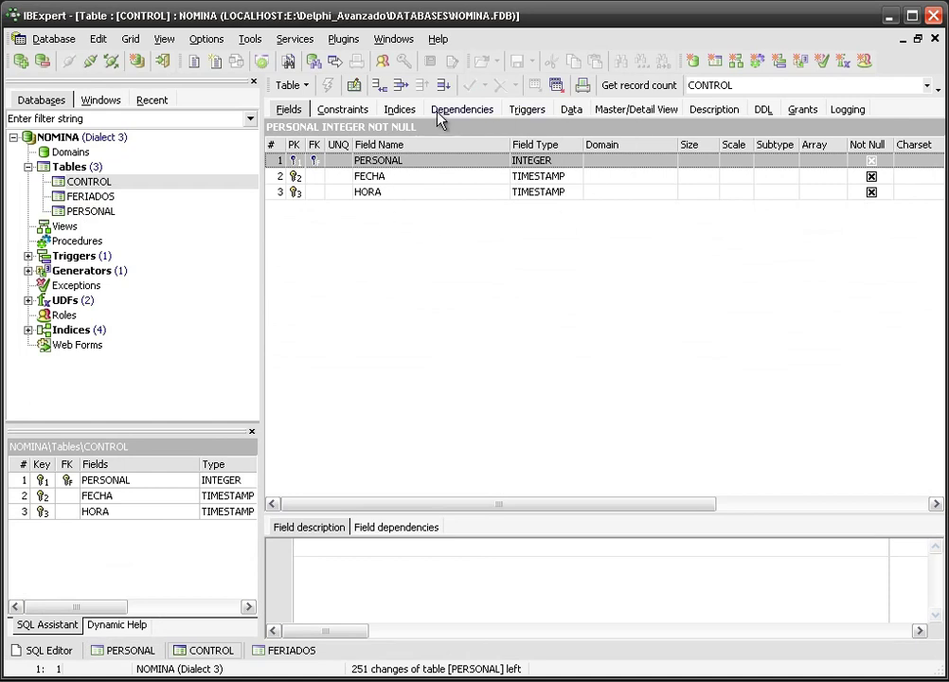
{"action": "left_click", "coordinate": [763, 110]}
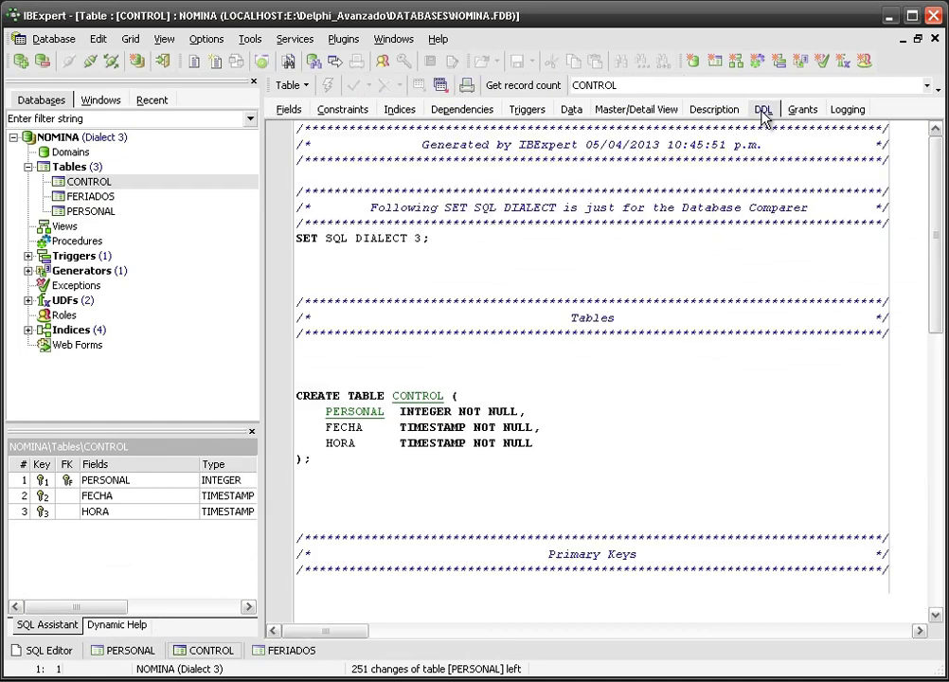
{"action": "left_click_drag", "start_coordinate": [937, 199], "coordinate": [938, 265]}
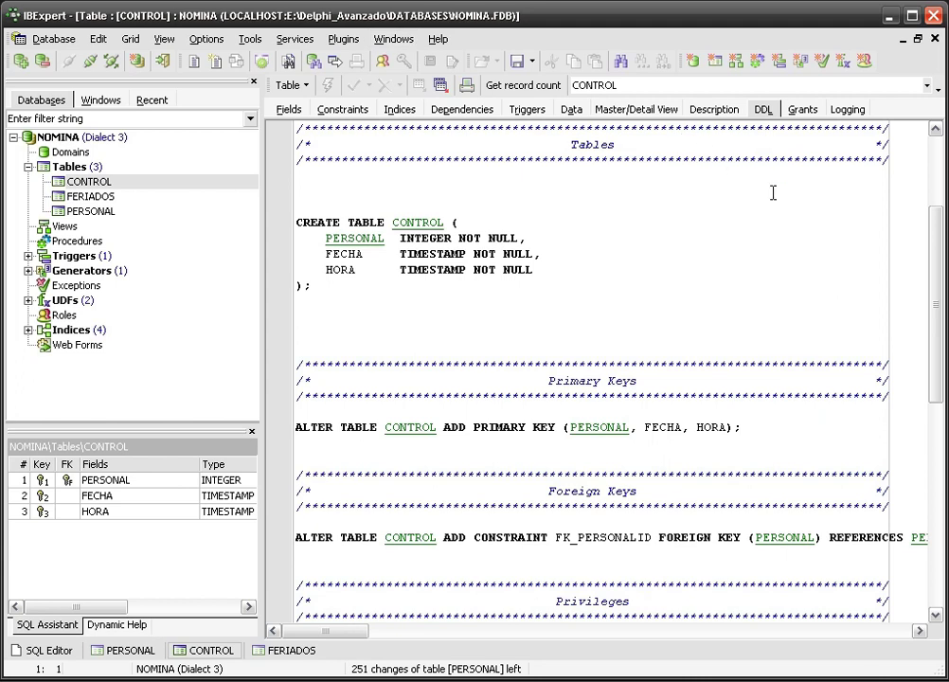
{"action": "left_click_drag", "start_coordinate": [944, 268], "coordinate": [943, 159]}
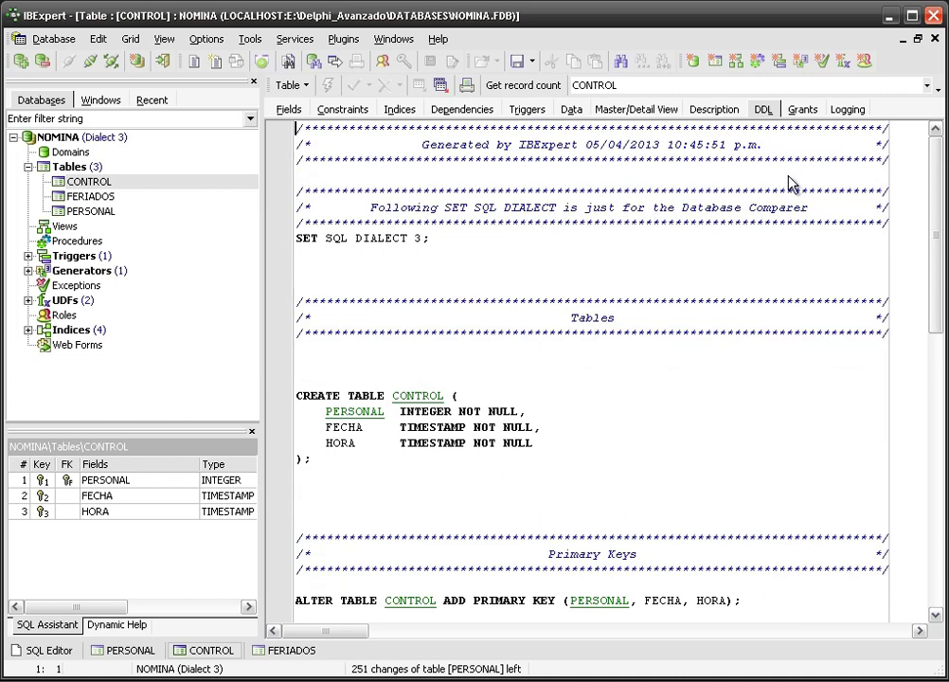
{"action": "left_click", "coordinate": [287, 111]}
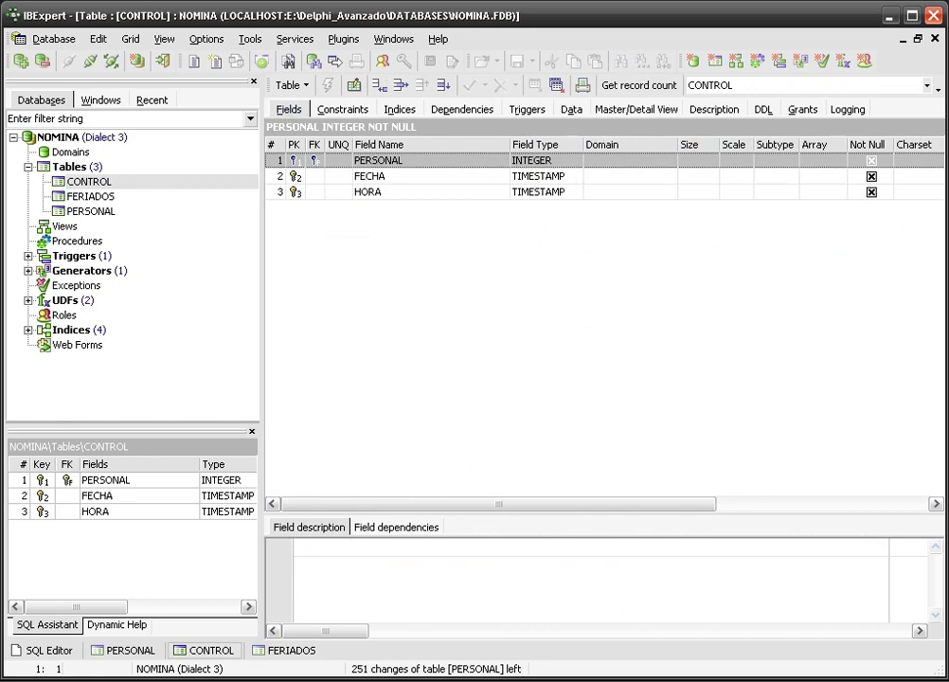
Switch to Delphi, add a click handler to the Cascada item of frmPrincipal that calls Cascade; and save the unit.
{"action": "key", "text": "alt+Tab"}
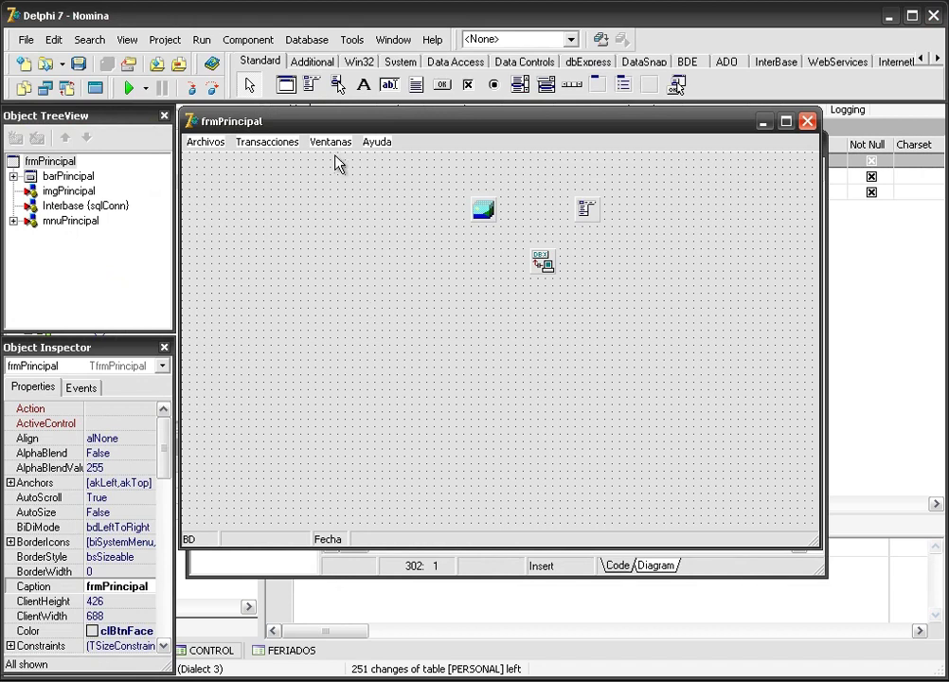
{"action": "left_click", "coordinate": [331, 142]}
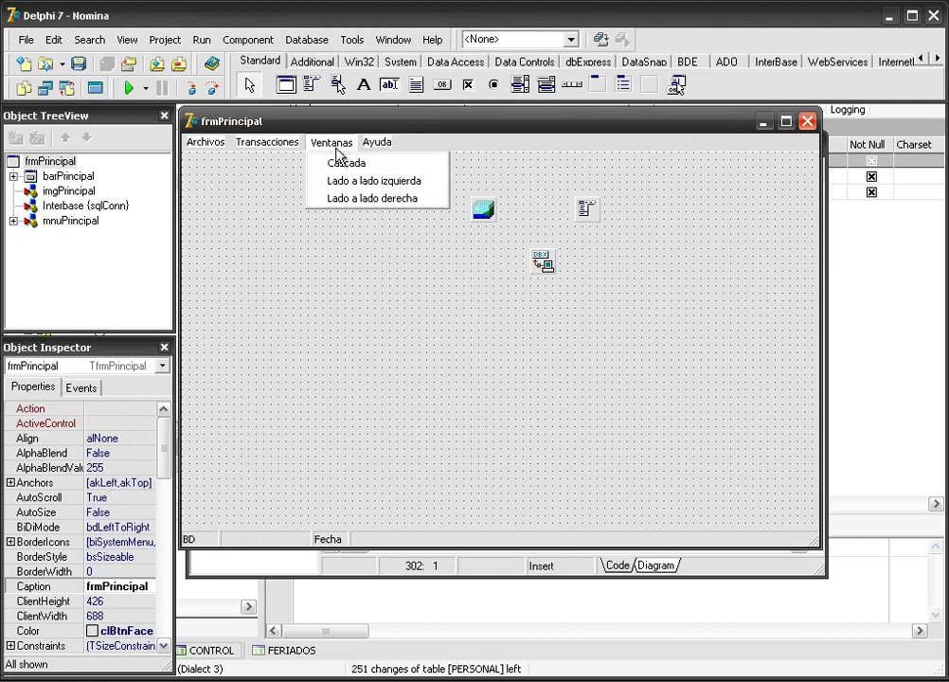
{"action": "left_click", "coordinate": [369, 168]}
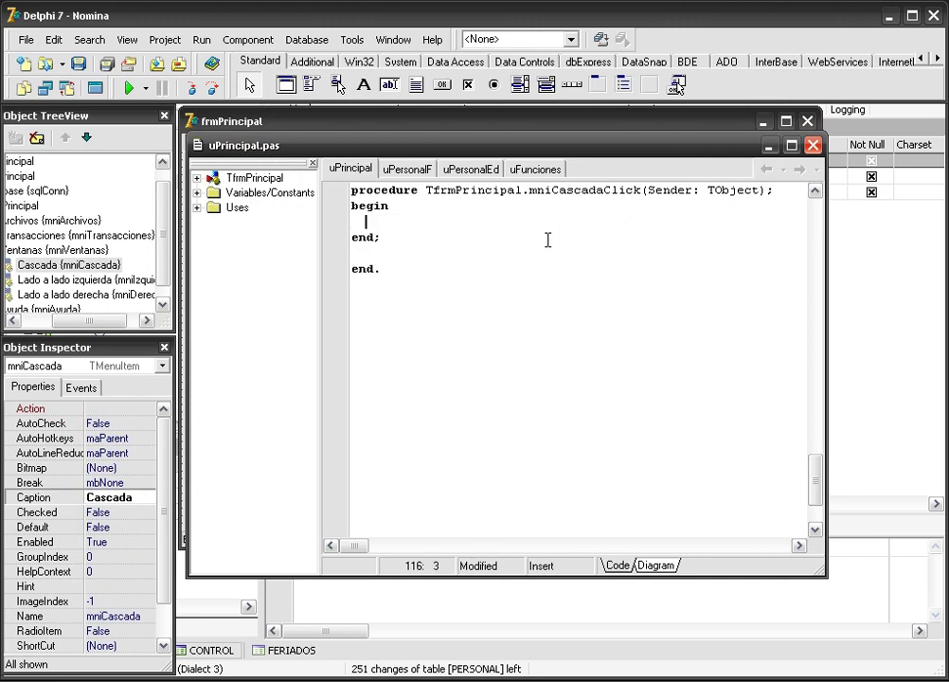
{"action": "type", "text": "c"}
{"action": "key", "text": "BackSpace"}
{"action": "type", "text": "Cascade"}
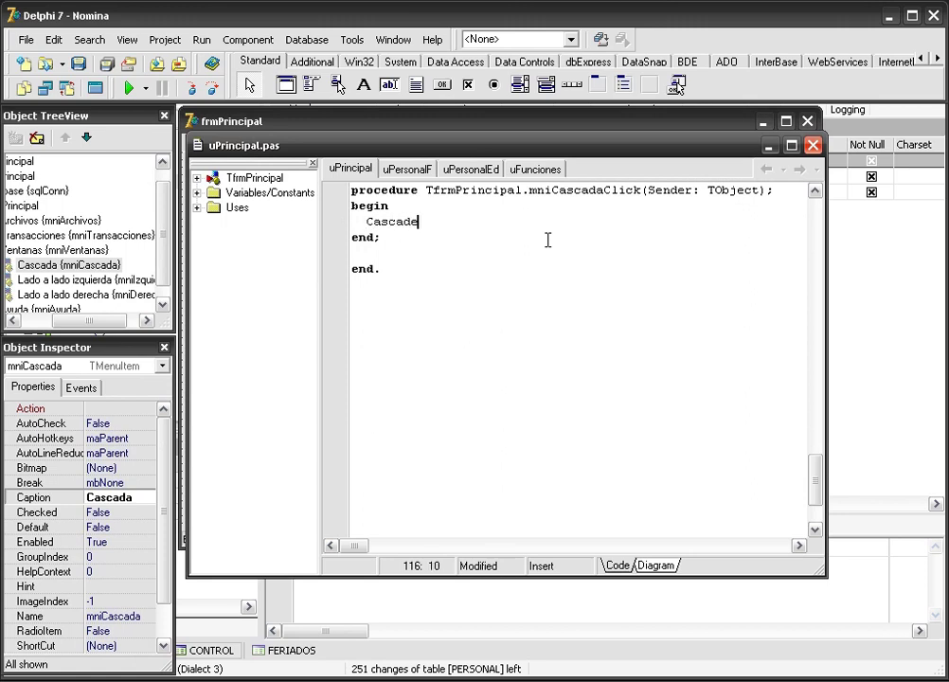
{"action": "type", "text": ";"}
{"action": "key", "text": "ctrl+s"}
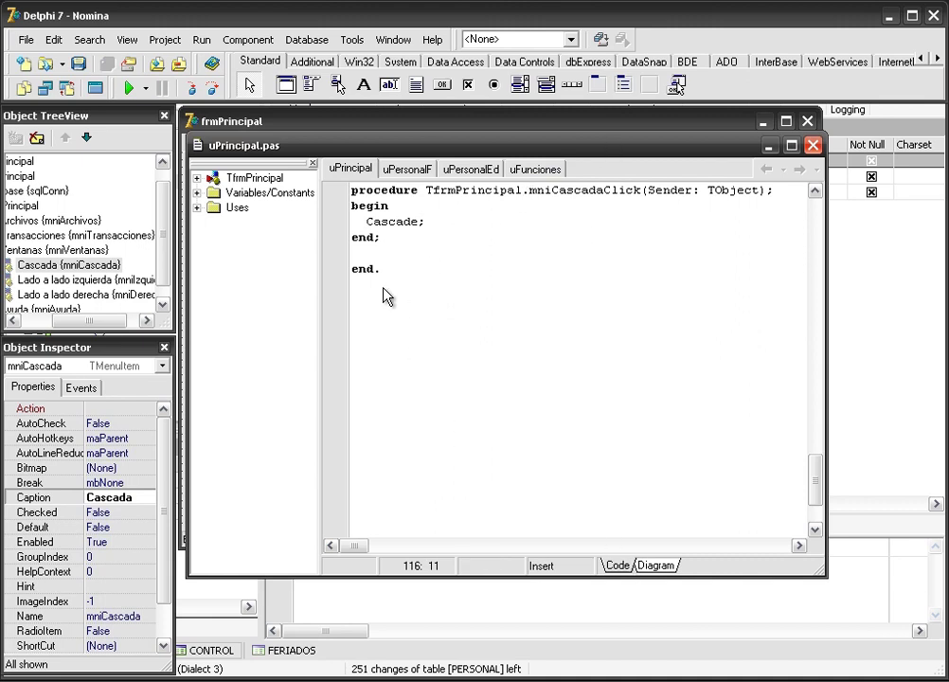
Create the click handler for the Lado a lado izquierda item of frmPrincipal.
{"action": "left_click", "coordinate": [67, 88]}
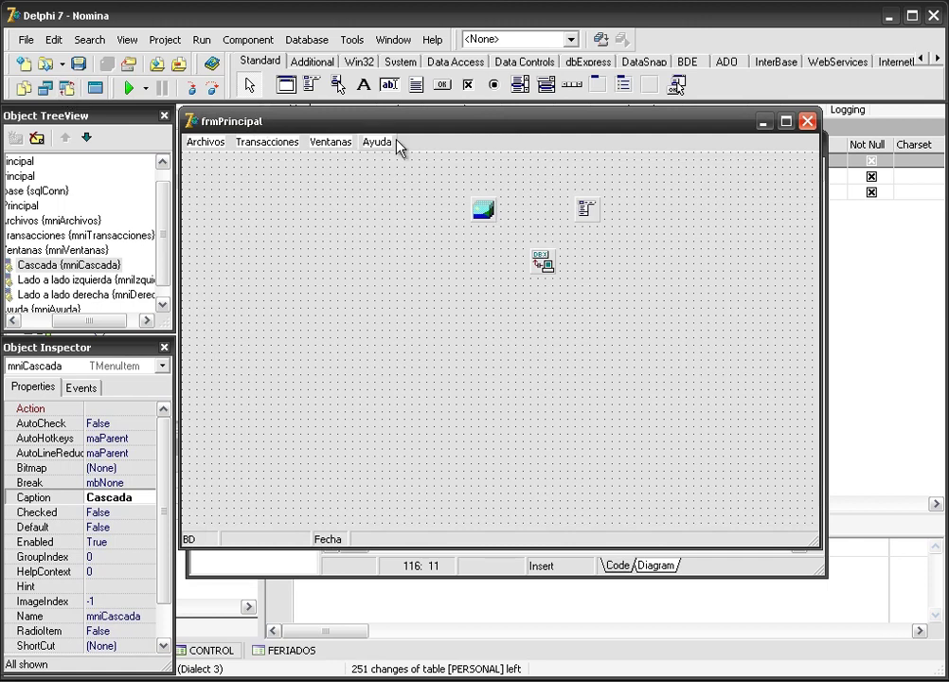
{"action": "left_click", "coordinate": [331, 143]}
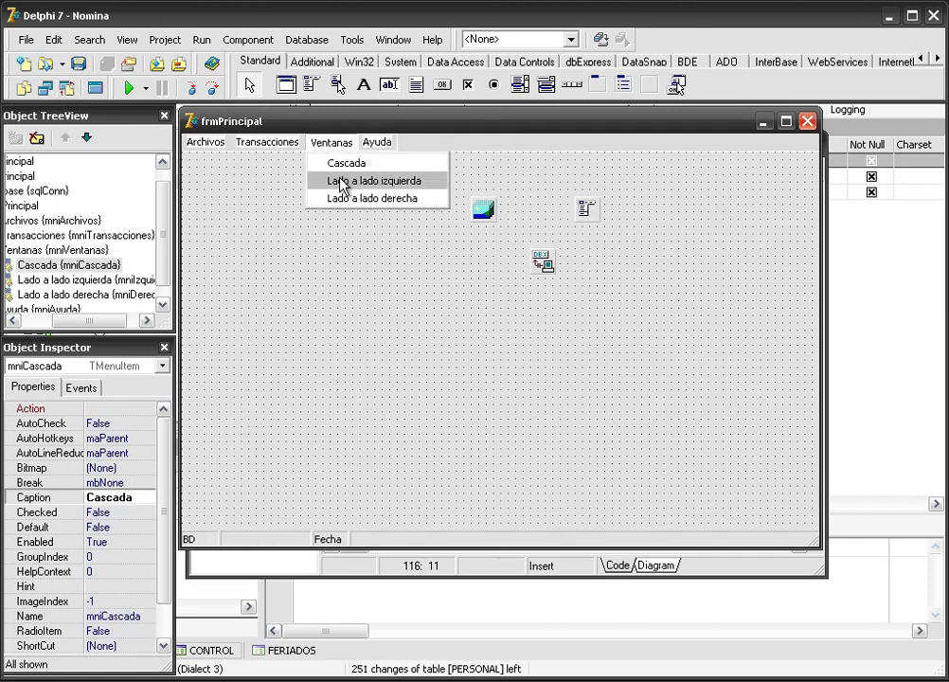
{"action": "left_click", "coordinate": [341, 185]}
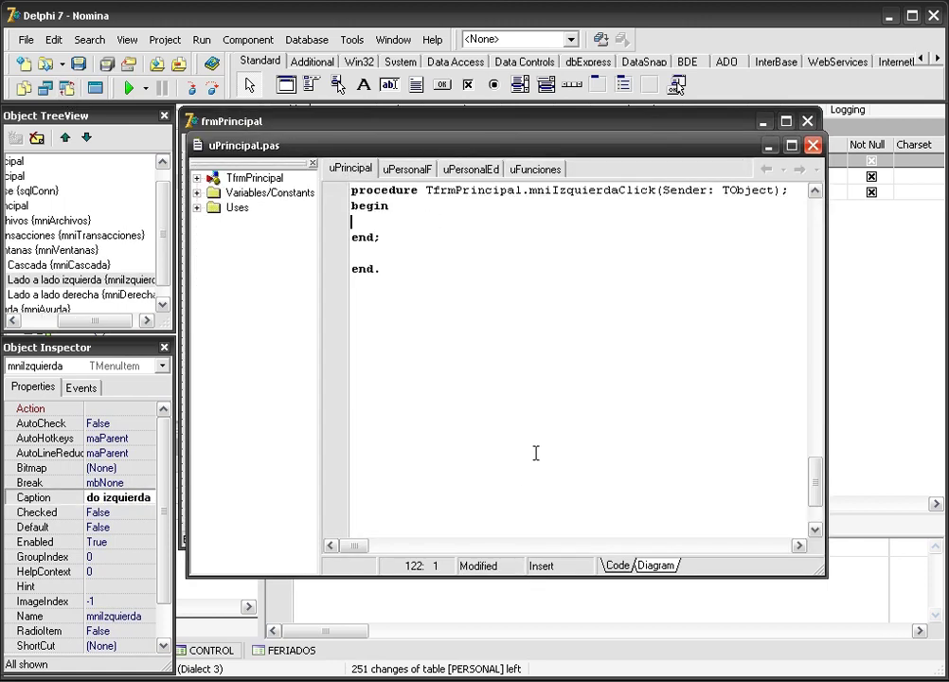